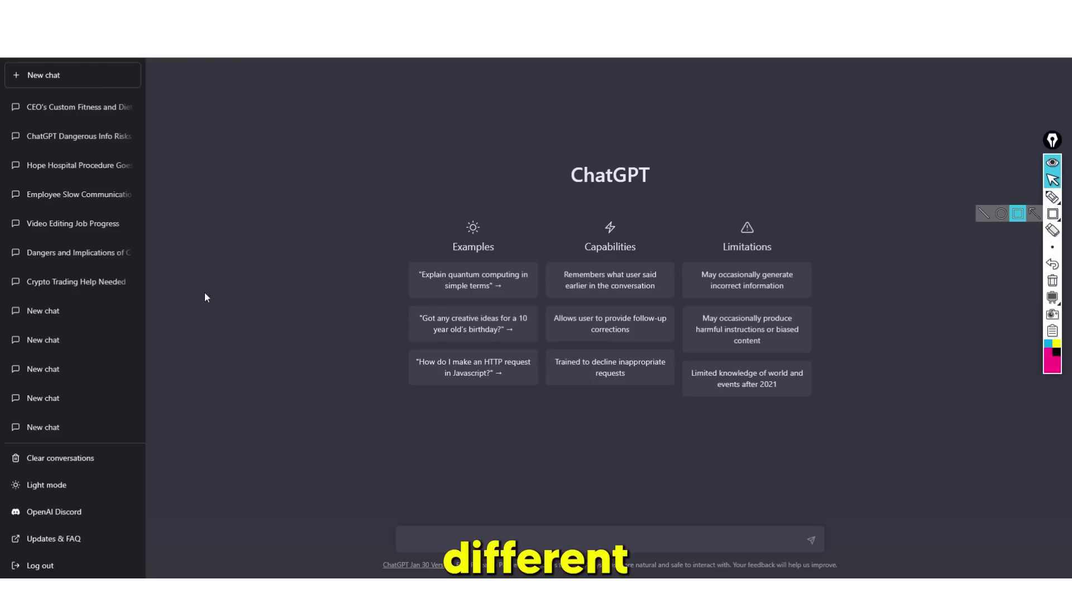
# Outline the past-chats list with a rectangle annotation, then clear it.
pyautogui.press('r')
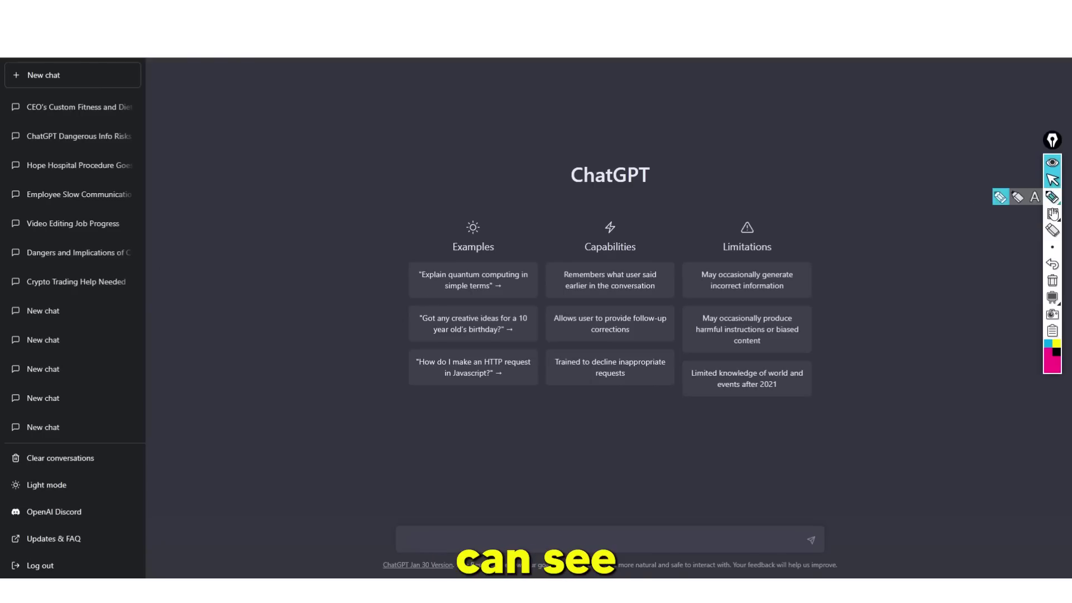
pyautogui.moveTo(1, 109)
pyautogui.mouseDown()
pyautogui.moveTo(162, 368)
pyautogui.moveTo(130, 412)
pyautogui.mouseUp()
pyautogui.click(1051, 282)
pyautogui.click(1052, 180)
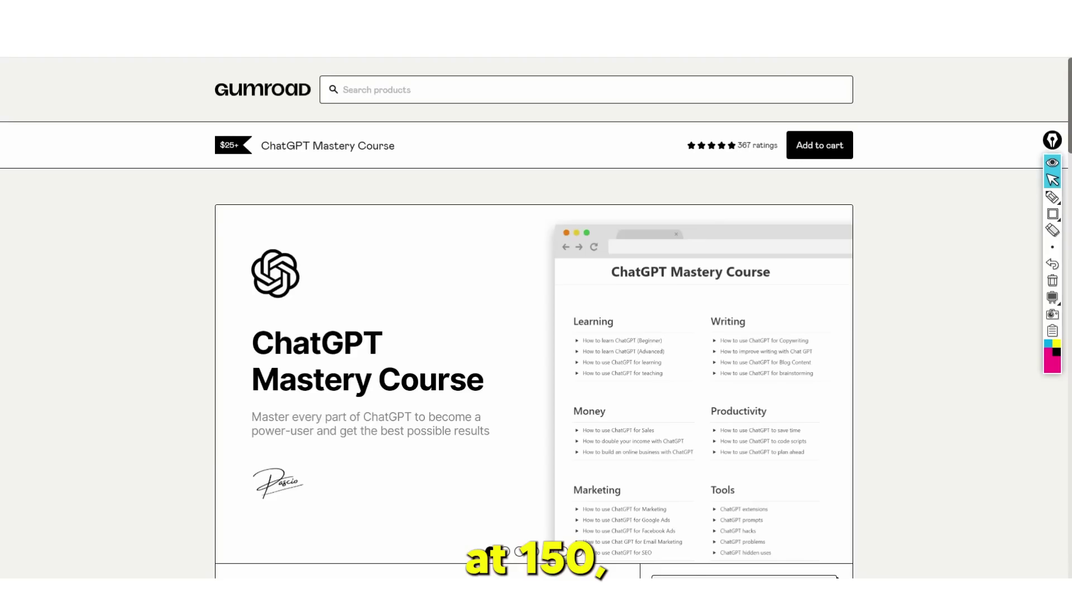
# Browse the ChatGPT Mastery Course's preview slides, contents and pricing options.
pyautogui.scroll(-2, 852, 274)
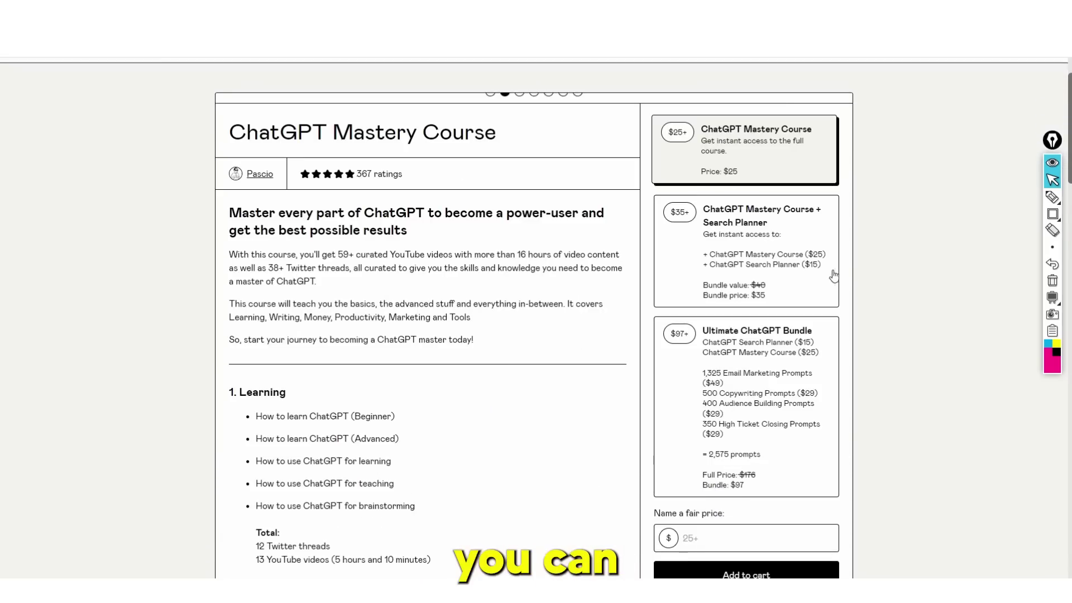
pyautogui.click(836, 272)
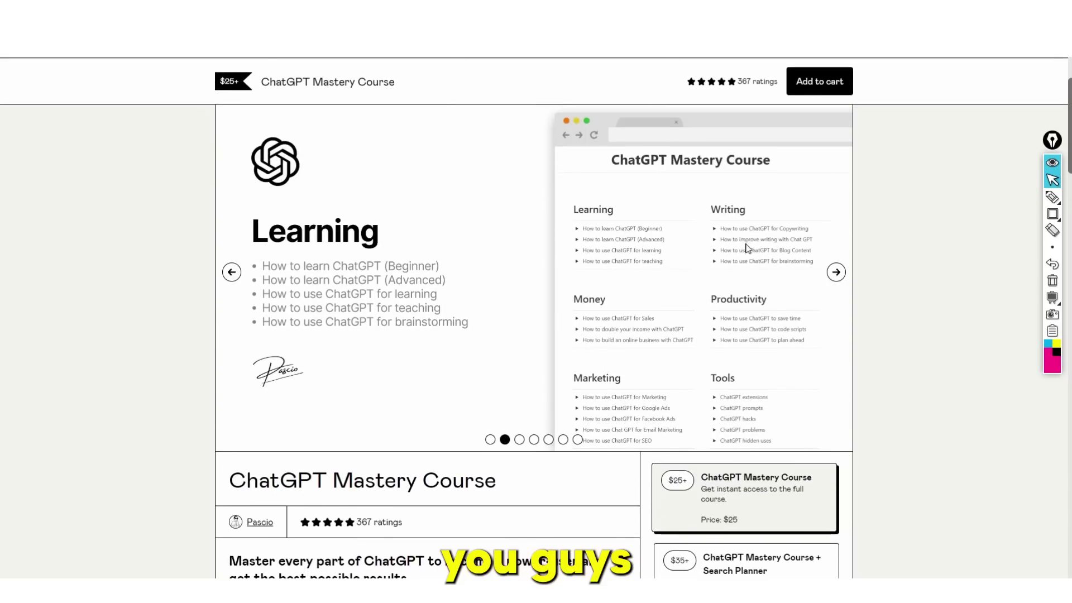
pyautogui.scroll(-6, 670, 301)
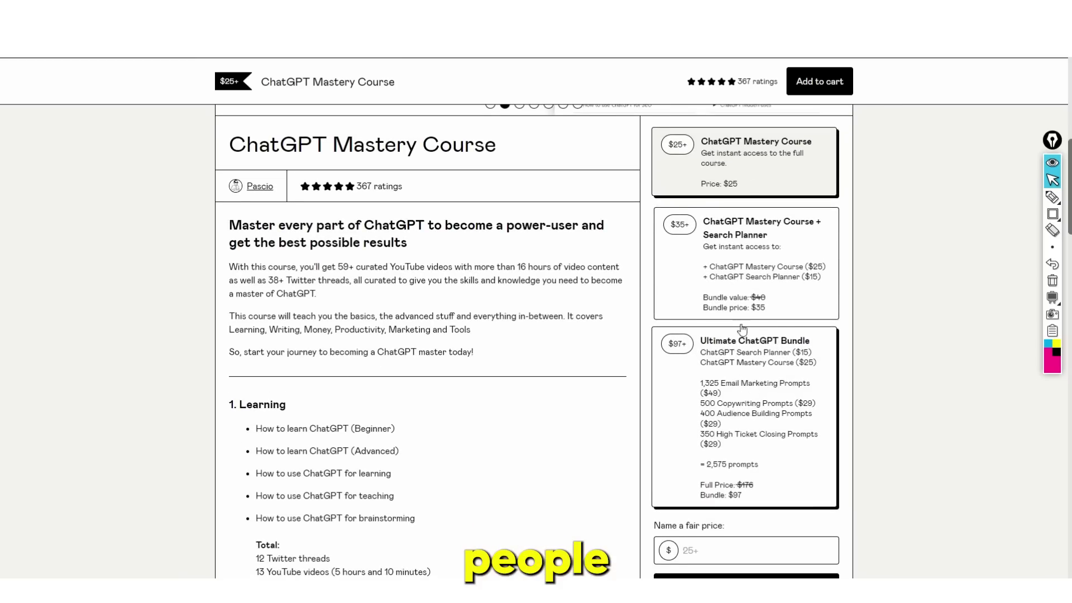
pyautogui.scroll(-5, 708, 209)
pyautogui.scroll(1, 708, 209)
pyautogui.scroll(-7, 713, 297)
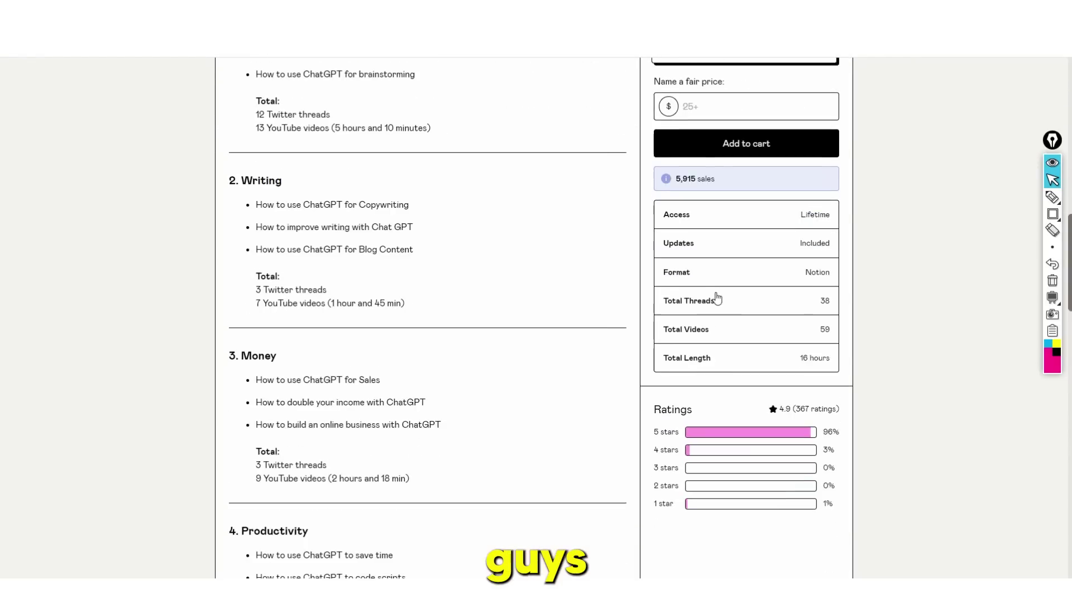
pyautogui.scroll(8, 714, 285)
pyautogui.scroll(5, 718, 279)
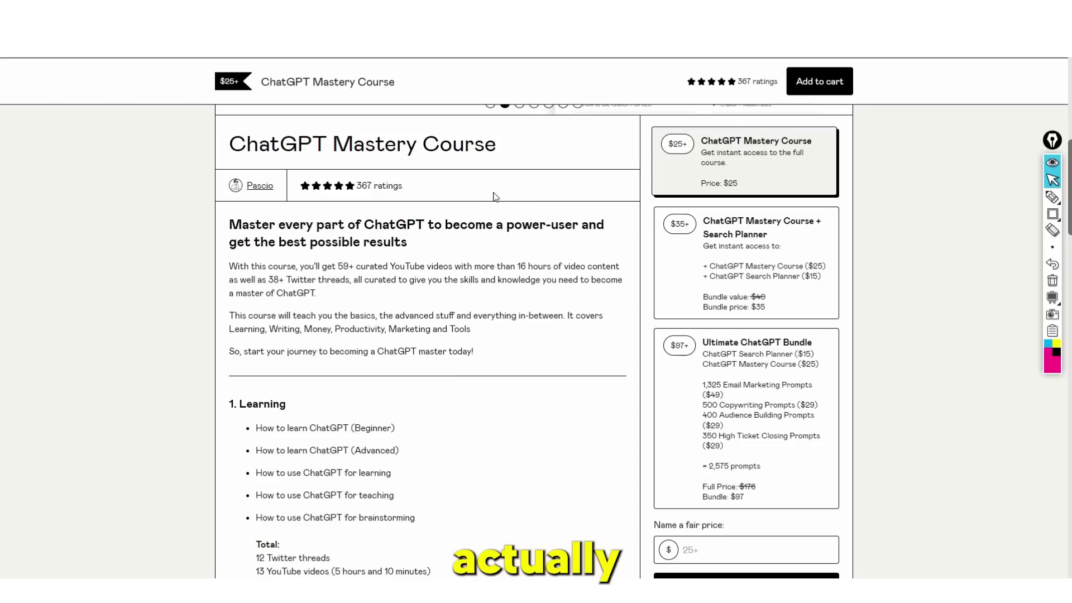
pyautogui.scroll(8, 589, 246)
pyautogui.scroll(1, 594, 249)
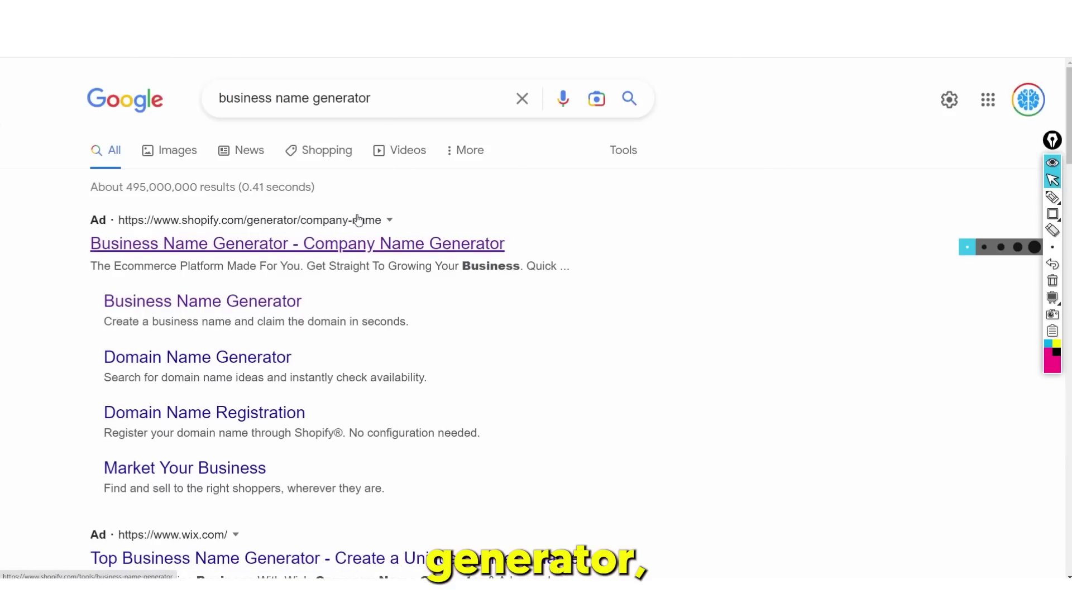
# Scroll through the Google results for 'business name generator'.
pyautogui.scroll(-5, 371, 215)
pyautogui.scroll(-2, 374, 212)
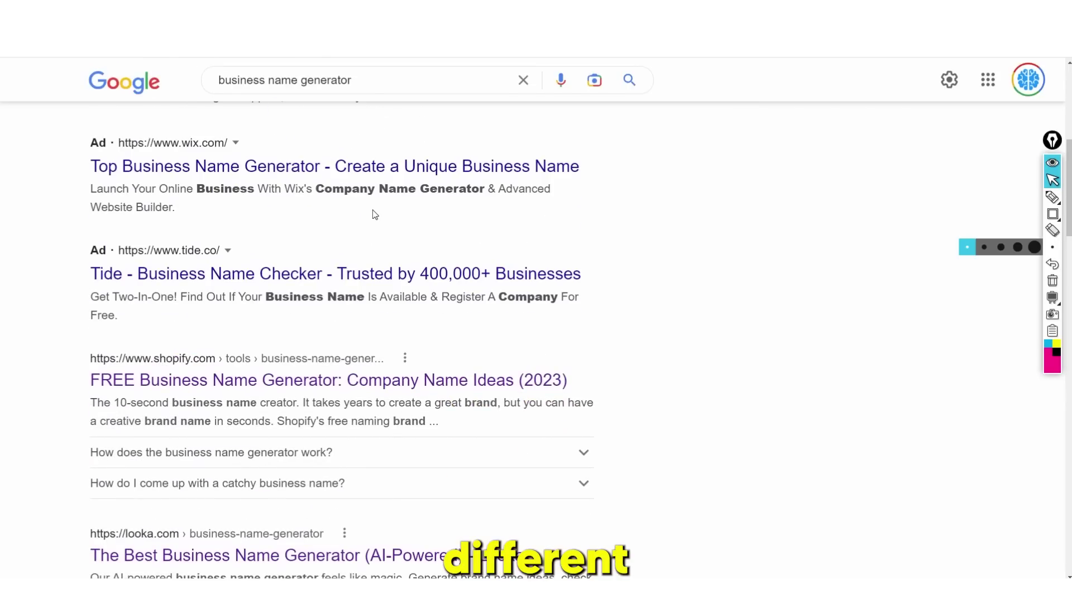
pyautogui.scroll(-5, 330, 219)
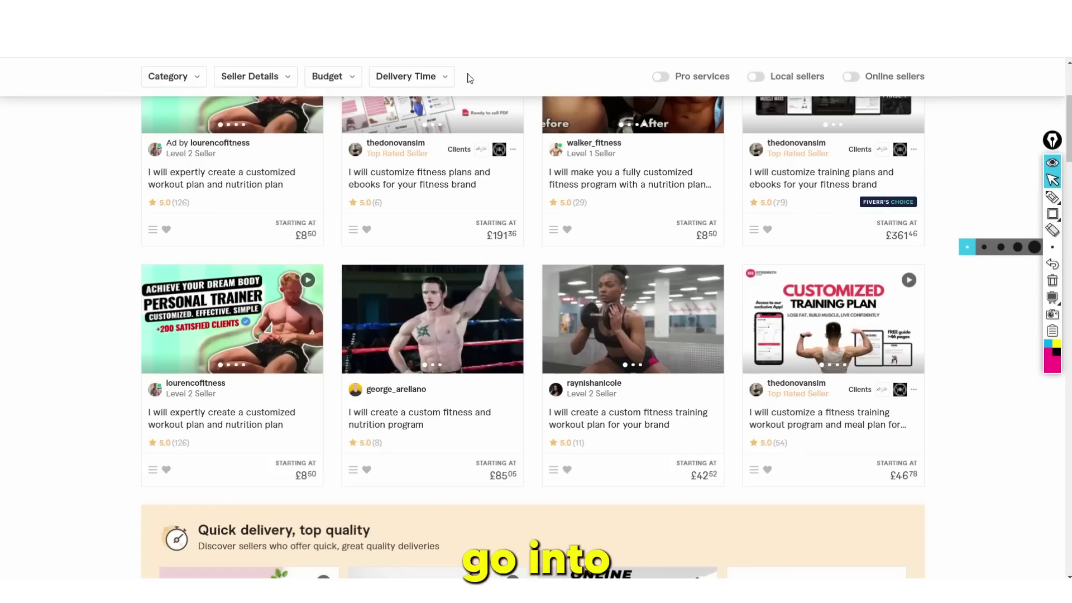
pyautogui.scroll(5, 471, 75)
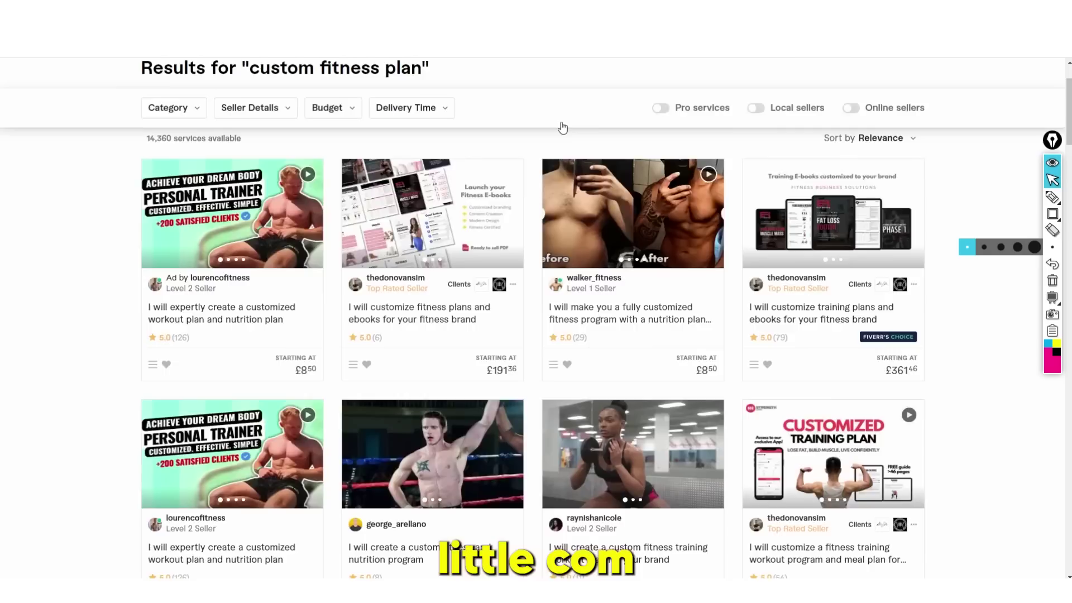
# Search Fiverr for 'business name ideas' services.
pyautogui.moveTo(542, 110)
pyautogui.click(519, 68)
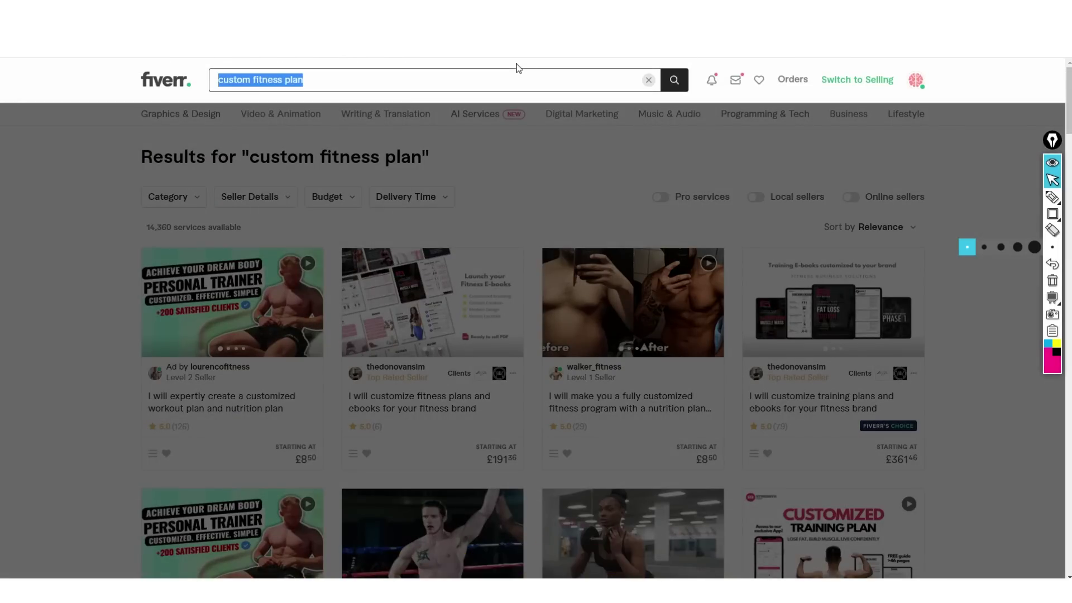
pyautogui.write('business nam')
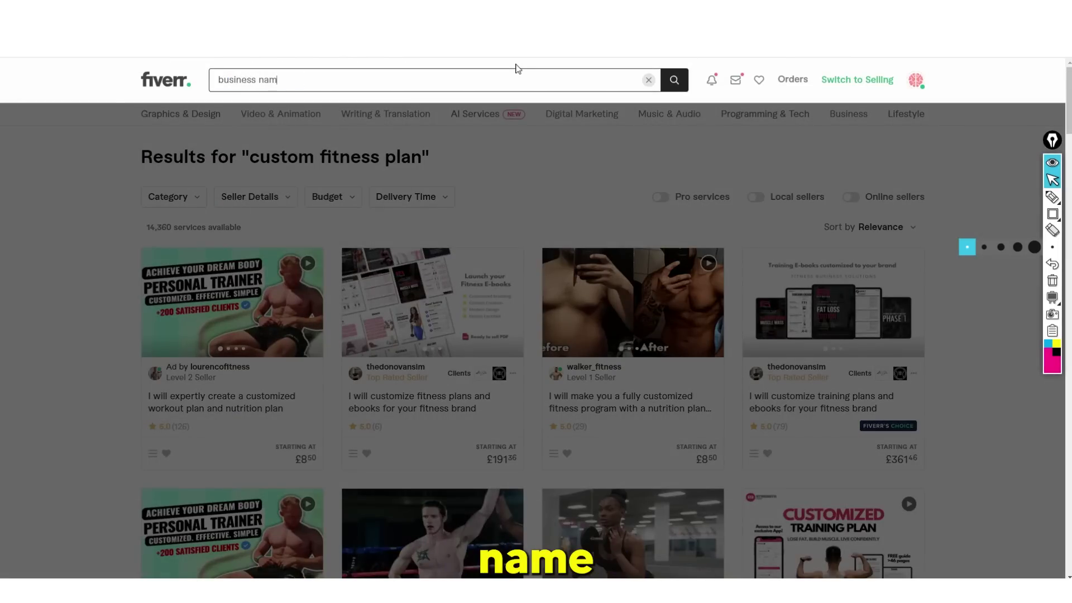
pyautogui.write('e ideas')
pyautogui.press('Return')
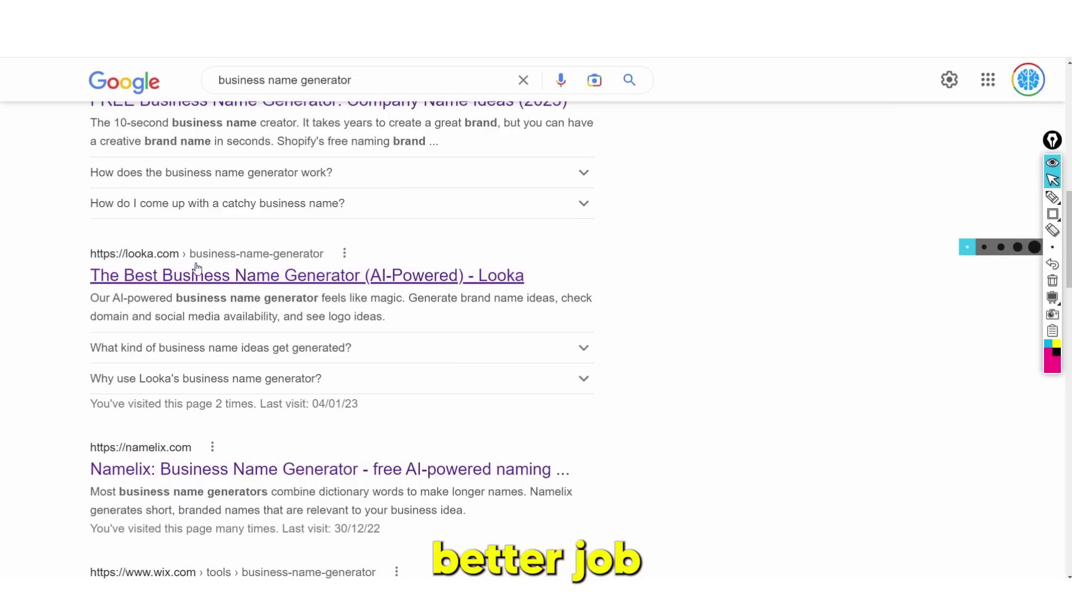
pyautogui.scroll(10, 285, 270)
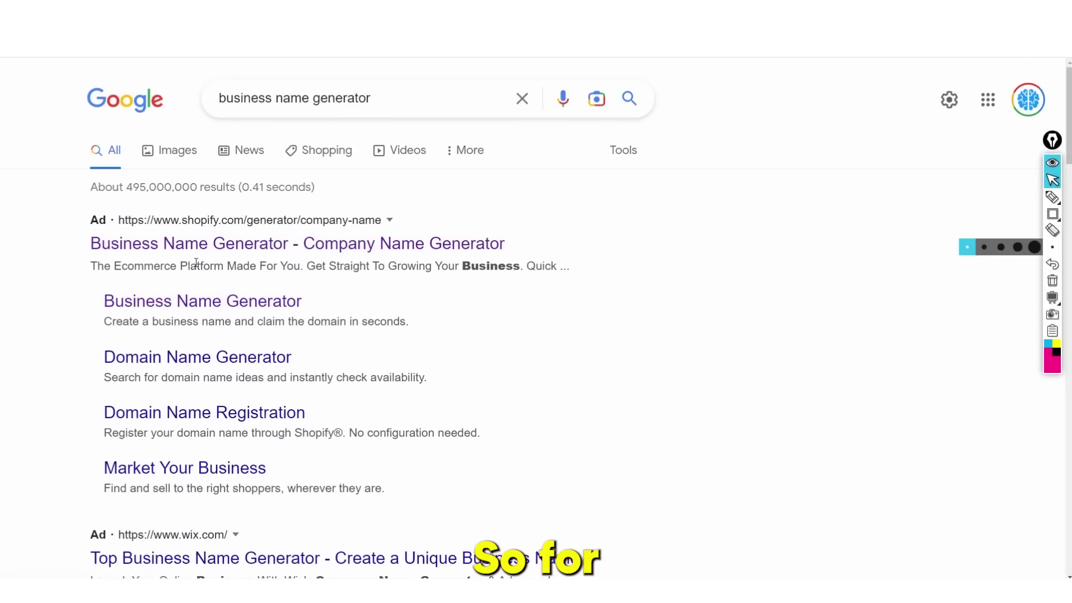
# Open Shopify's free business name generator and focus its query box.
pyautogui.scroll(-10, 226, 251)
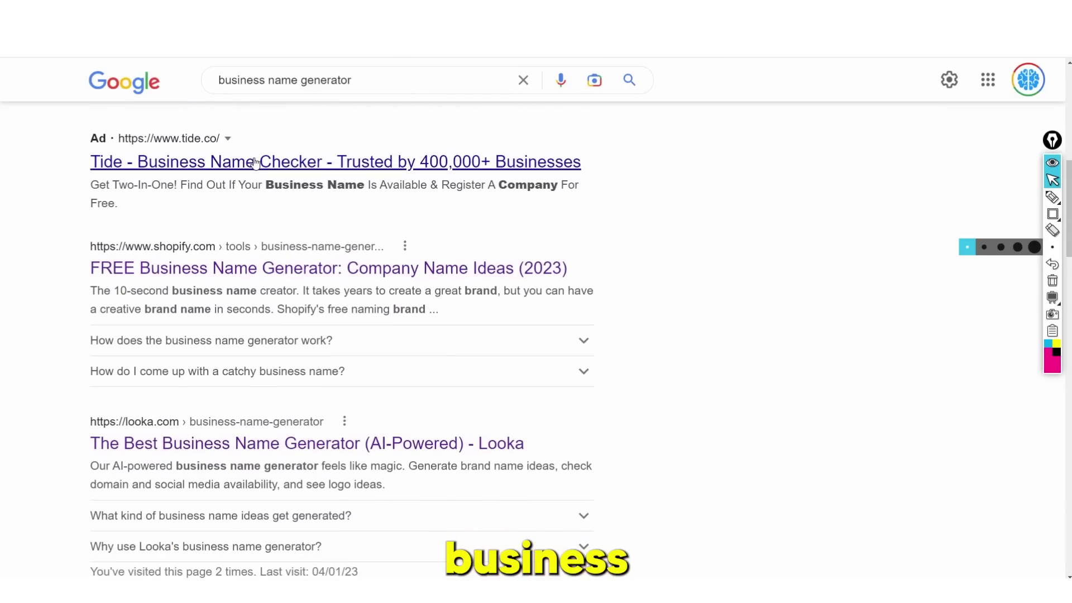
pyautogui.scroll(-6, 229, 251)
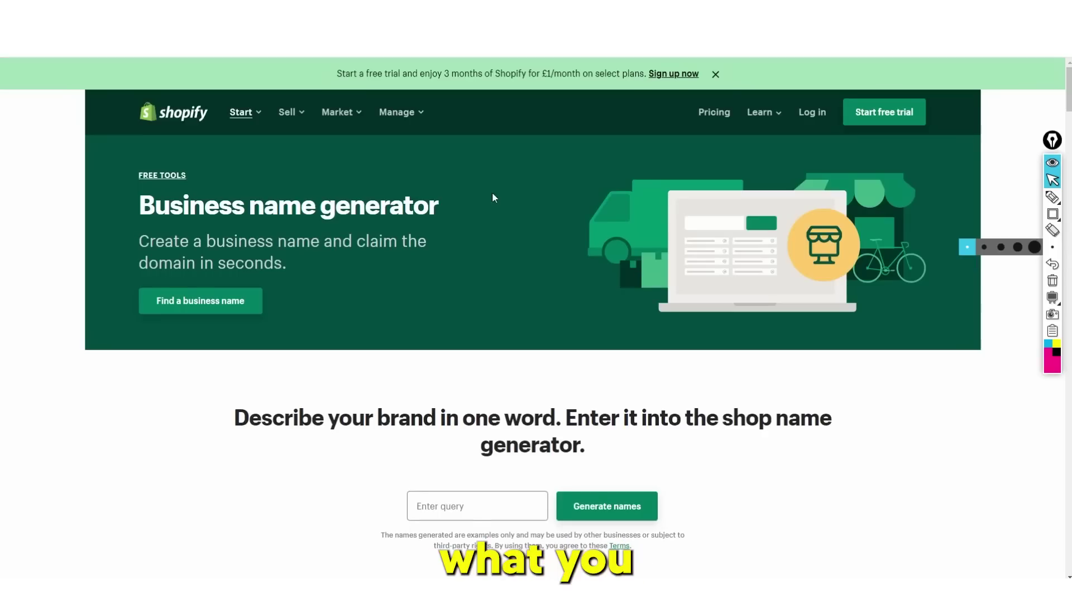
pyautogui.scroll(-3, 475, 251)
pyautogui.click(467, 338)
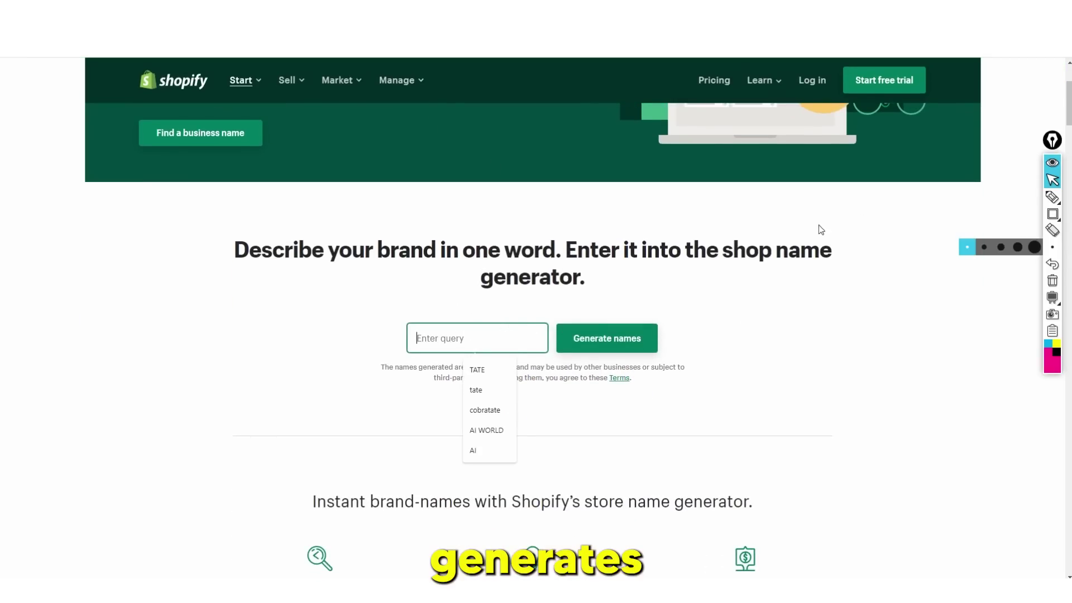
# Mark the Shopify query box with an annotation, then clear it.
pyautogui.click(1053, 214)
pyautogui.click(488, 342)
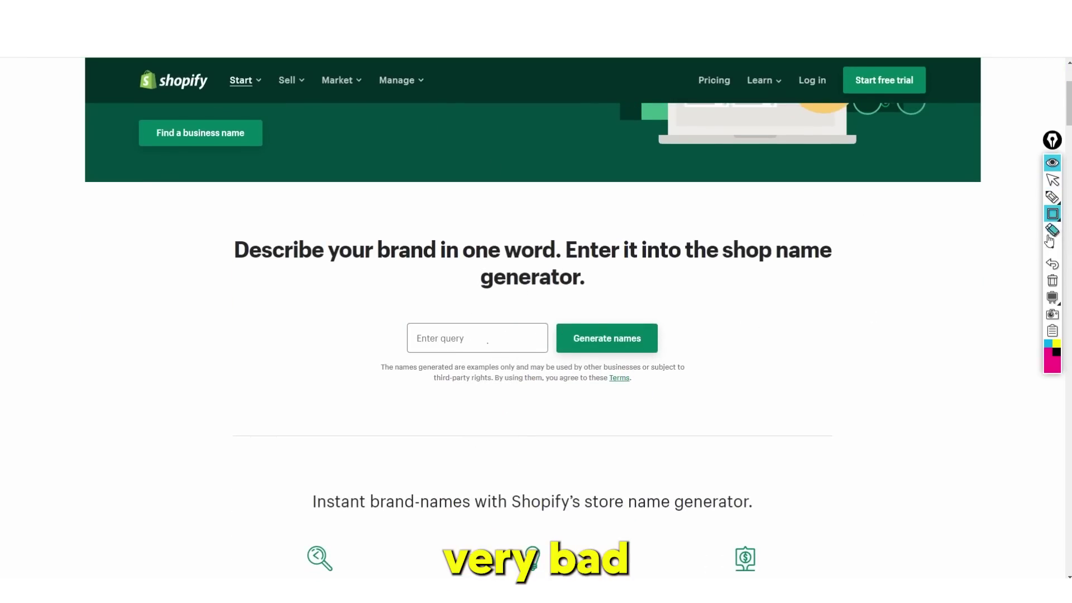
pyautogui.click(1054, 287)
pyautogui.click(1052, 180)
pyautogui.click(489, 333)
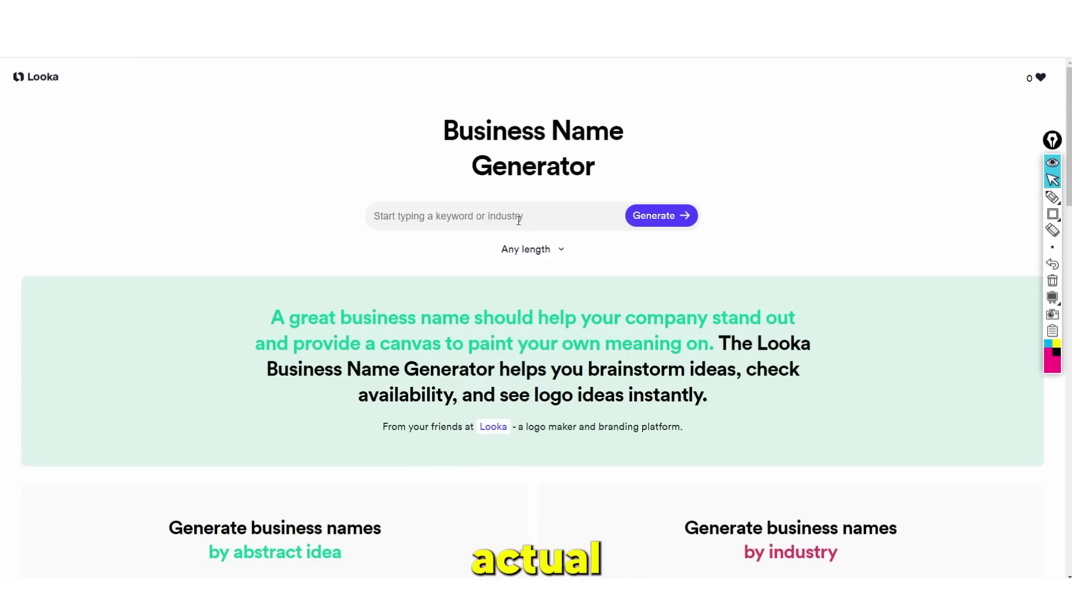
# Generate Looka business names from the keywords 'Ai, Media' and scroll through the results.
pyautogui.click(538, 217)
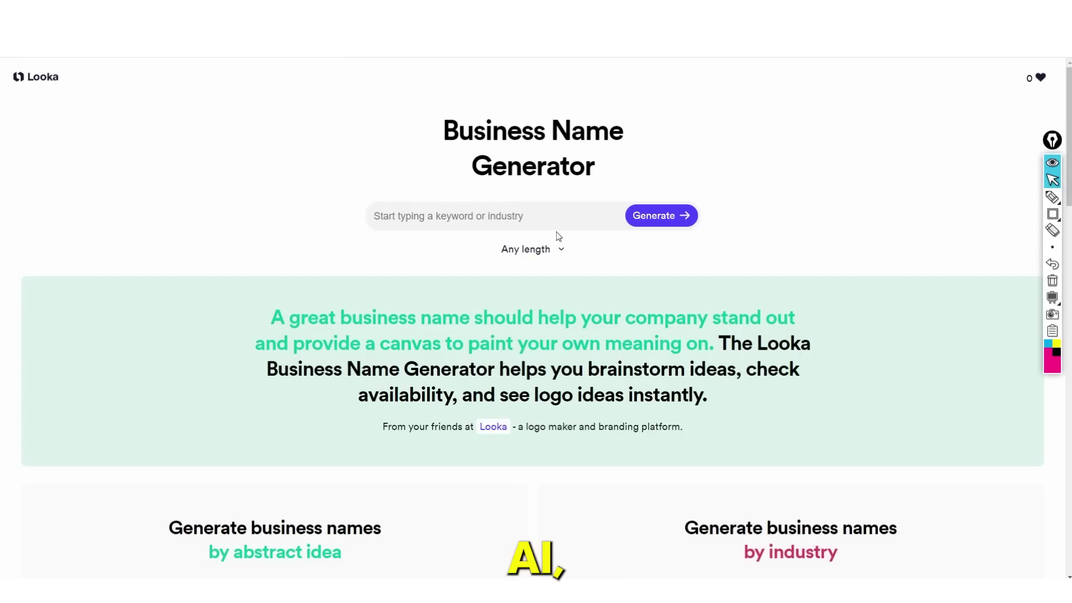
pyautogui.click(514, 217)
pyautogui.write('A')
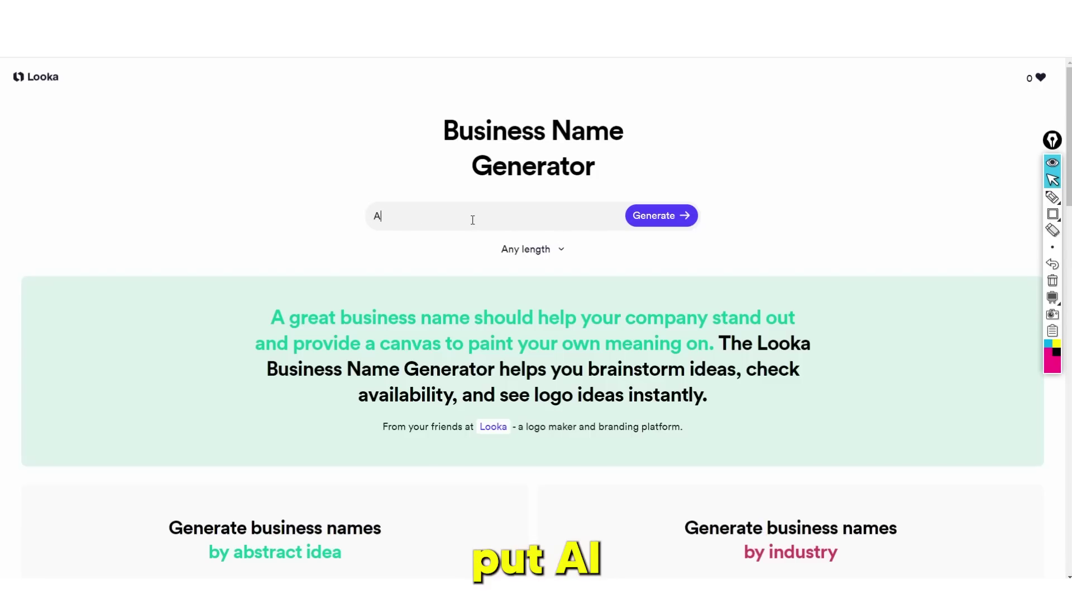
pyautogui.write('SD,Media,')
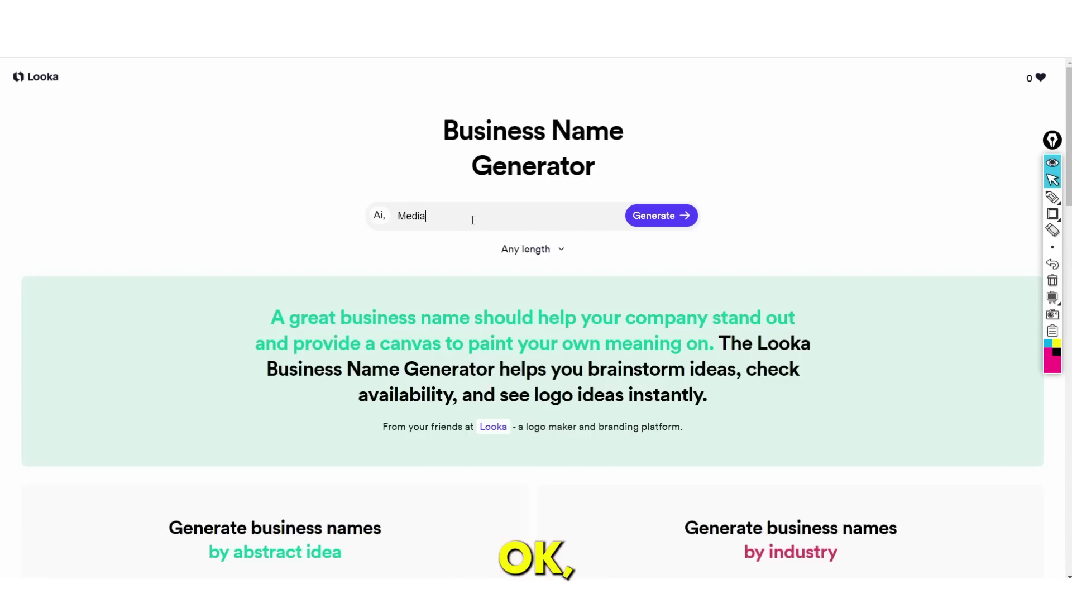
pyautogui.click(655, 217)
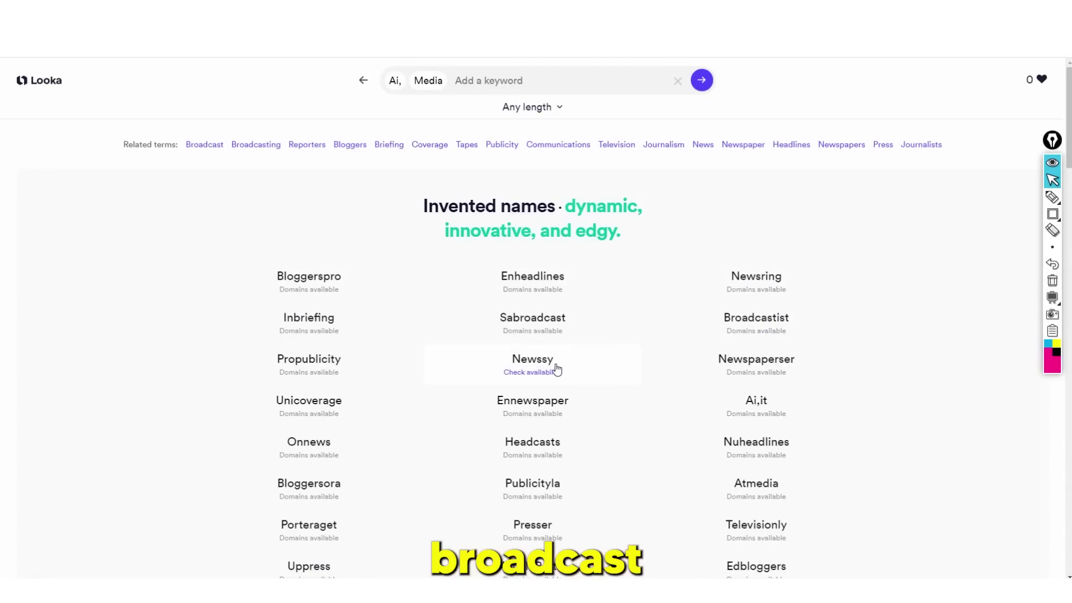
pyautogui.scroll(-1, 444, 334)
pyautogui.scroll(-3, 458, 357)
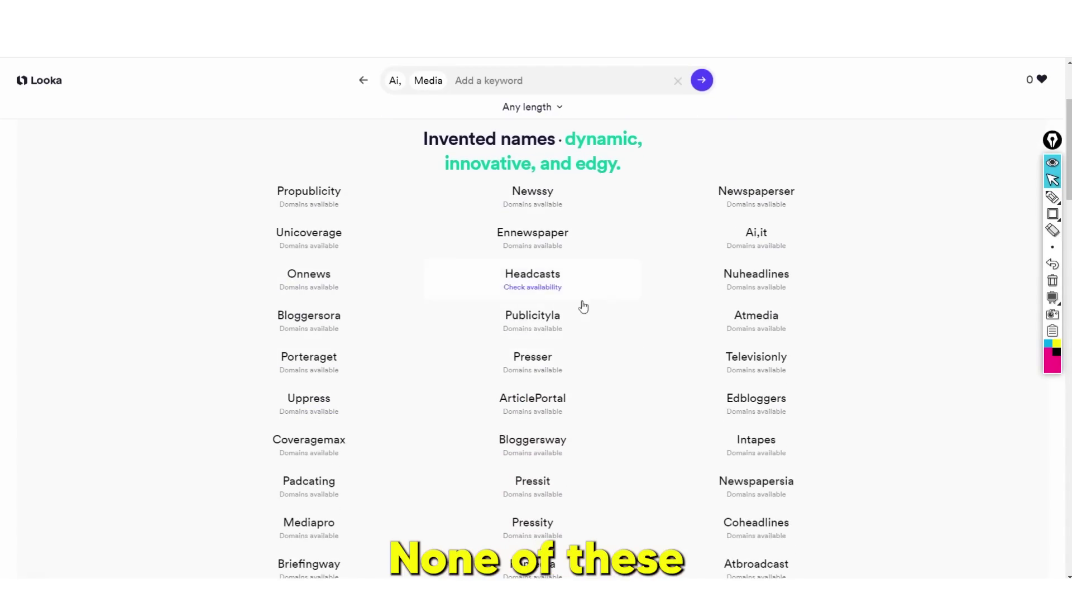
pyautogui.scroll(-1, 726, 343)
pyautogui.scroll(5, 480, 292)
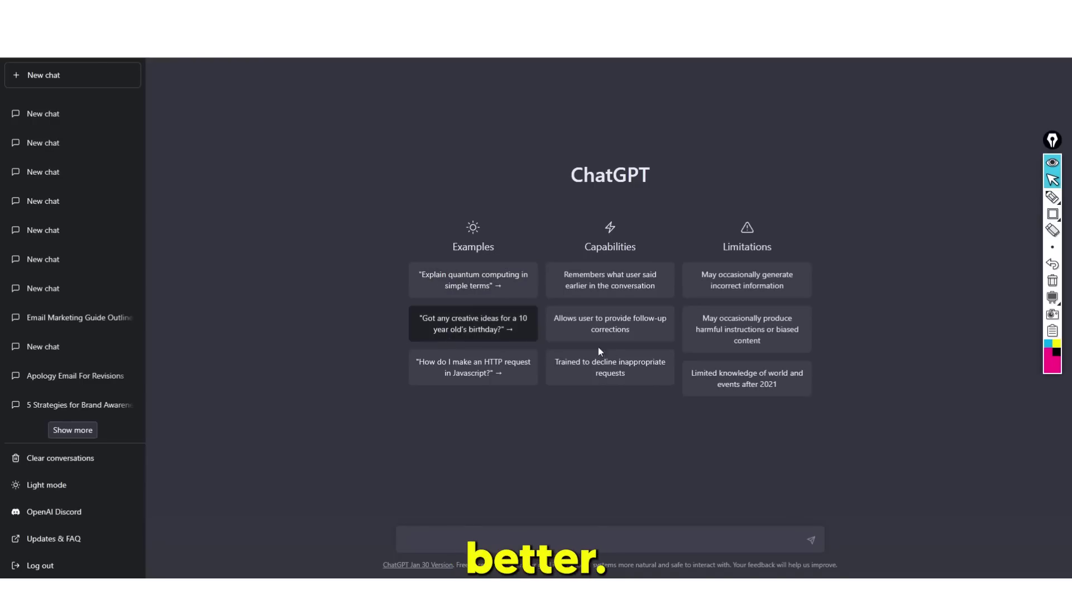
# Ask ChatGPT for a list of 10 catchy names for an AI social media company.
pyautogui.write('I AM S')
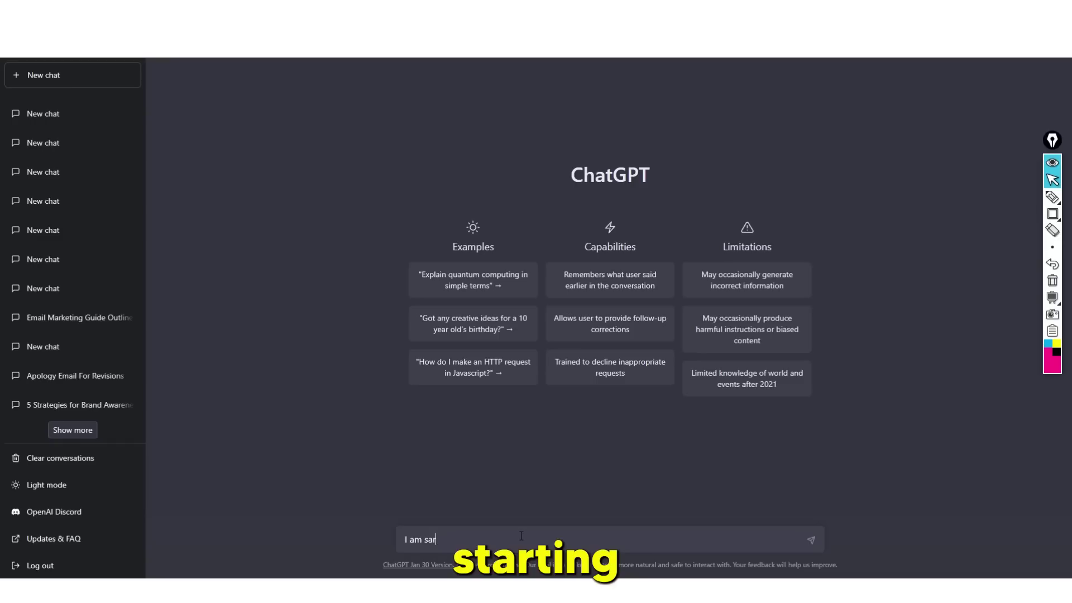
pyautogui.write('aa')
pyautogui.press('BackSpace')
pyautogui.press('BackSpace')
pyautogui.write('tarting an ai social media')
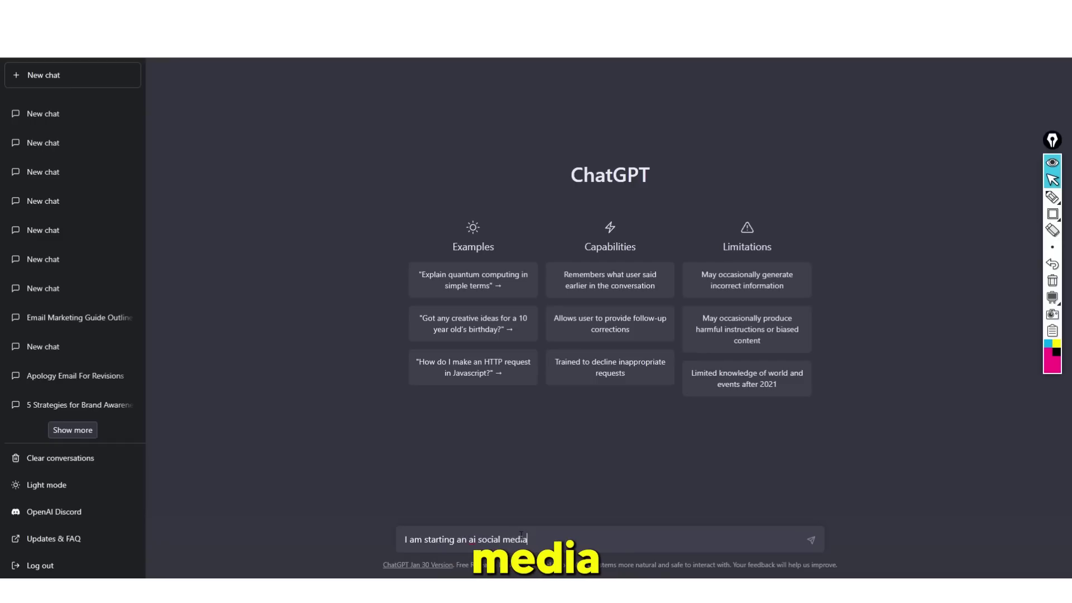
pyautogui.write(' company, give me a list of 10 catachy na')
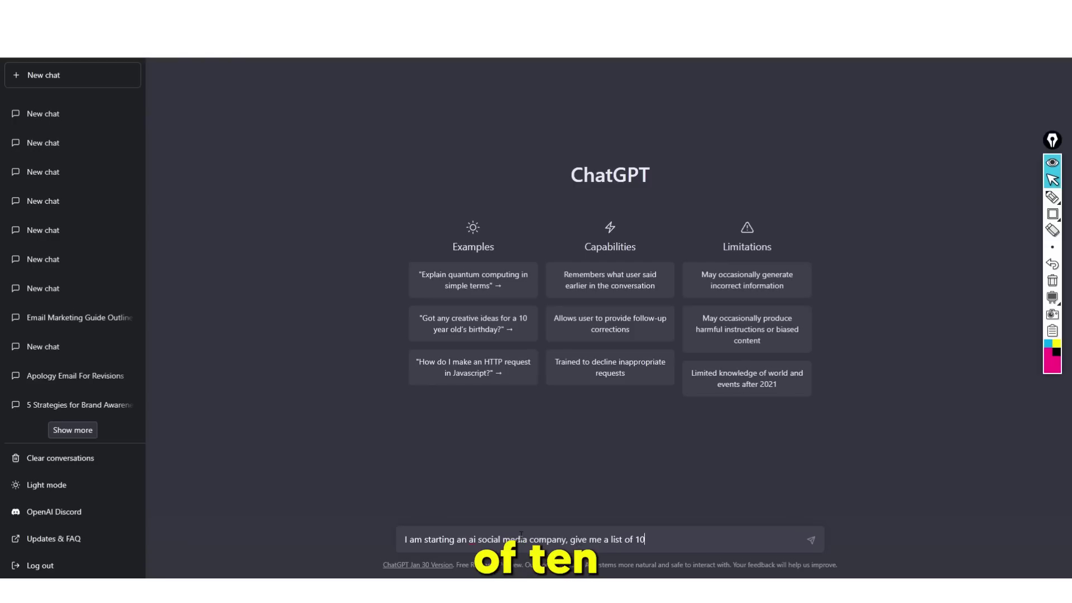
pyautogui.press('BackSpace')
pyautogui.press('BackSpace')
pyautogui.press('BackSpace')
pyautogui.press('BackSpace')
pyautogui.write('chy')
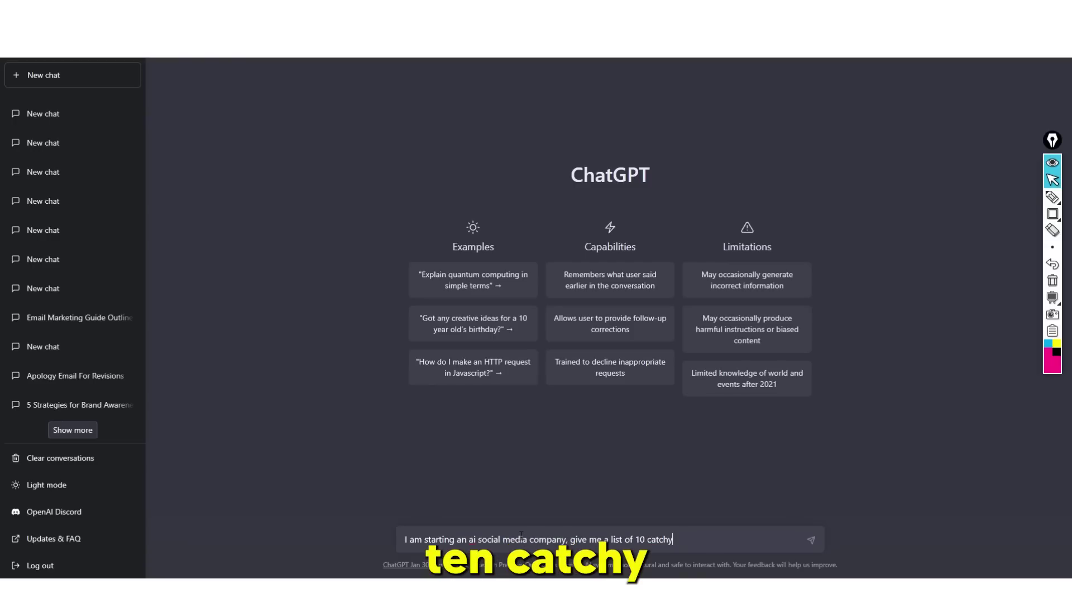
pyautogui.write(' names')
pyautogui.press('Return')
# Copy the prompt, reload the page past the error, and resend the request.
pyautogui.moveTo(424, 78); pyautogui.dragTo(724, 79)
pyautogui.rightClick(491, 79)
pyautogui.click(514, 89)
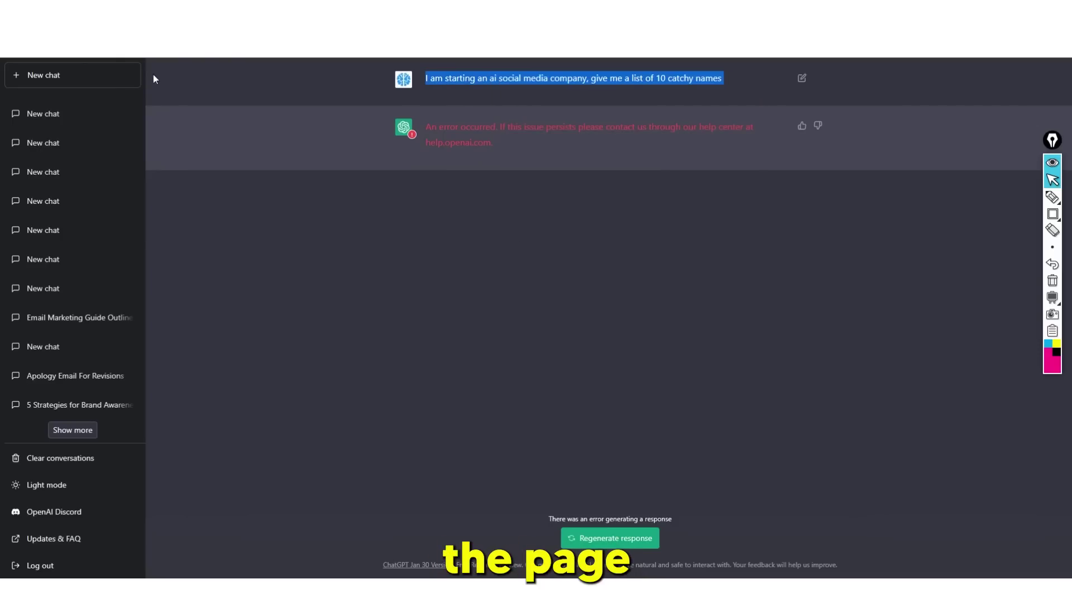
pyautogui.press('F5')
pyautogui.hotkey('ctrl', 'v')
pyautogui.press('Return')
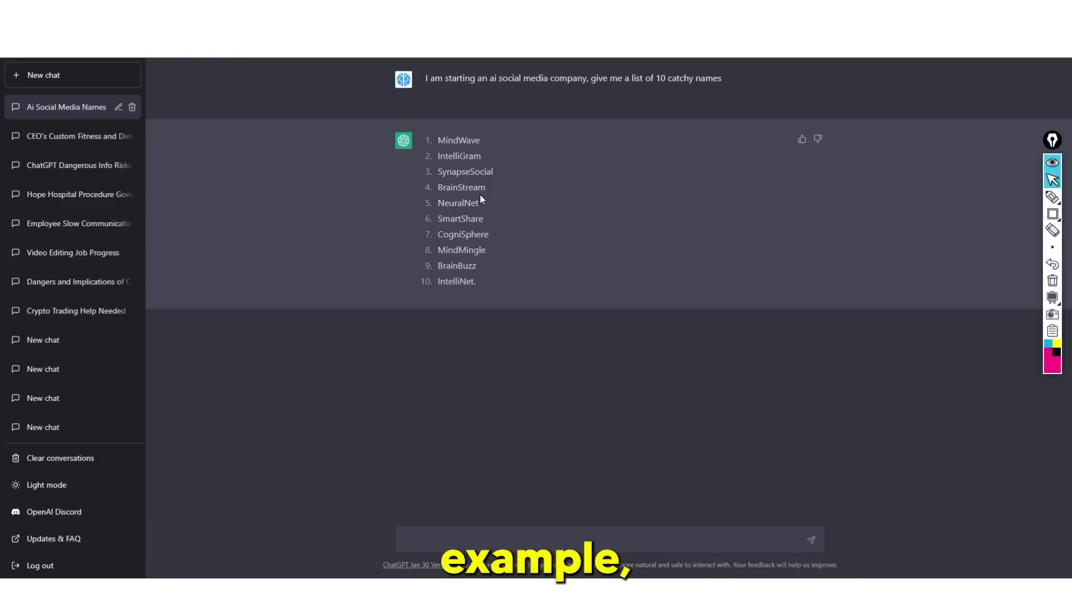
# Highlight the suggested names list and the prompt text to point them out.
pyautogui.moveTo(439, 141); pyautogui.dragTo(494, 286)
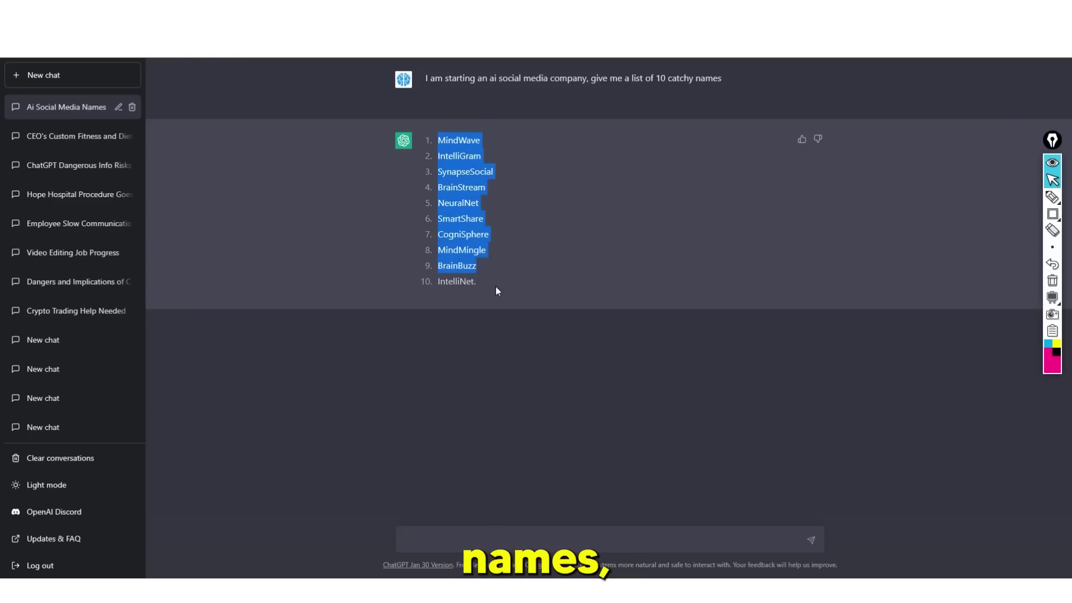
pyautogui.click(494, 286)
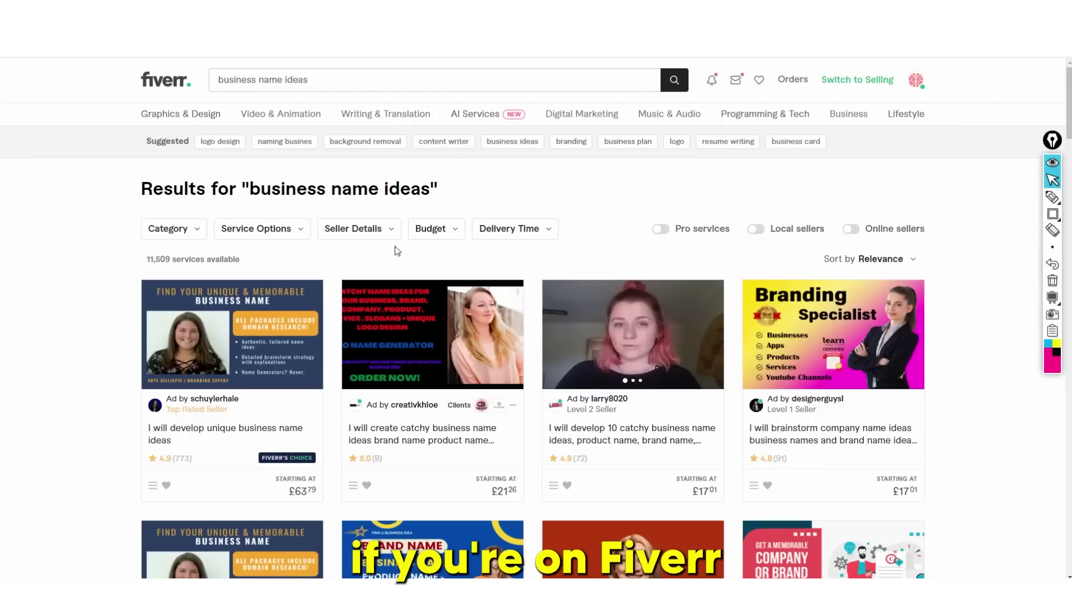
pyautogui.scroll(-3, 397, 251)
pyautogui.scroll(1, 335, 179)
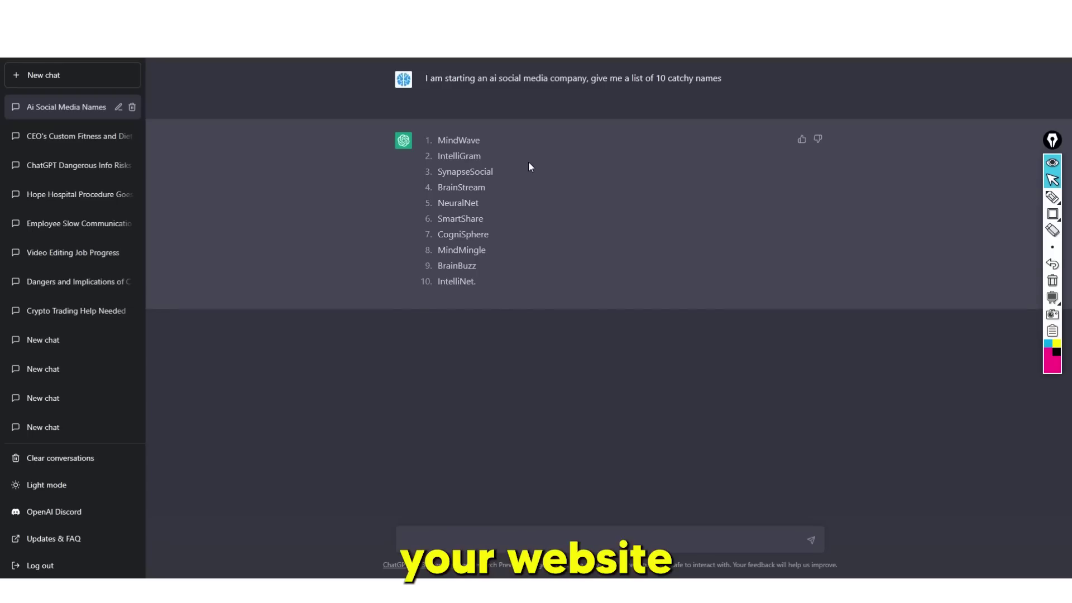
pyautogui.moveTo(1051, 200)
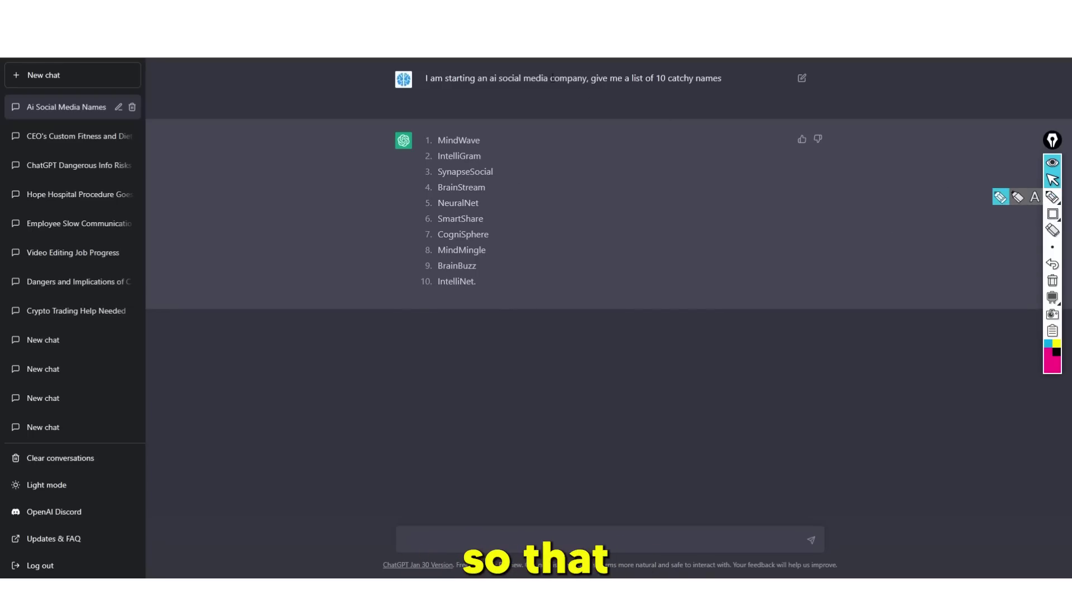
pyautogui.moveTo(451, 78); pyautogui.dragTo(740, 90)
pyautogui.click(477, 146)
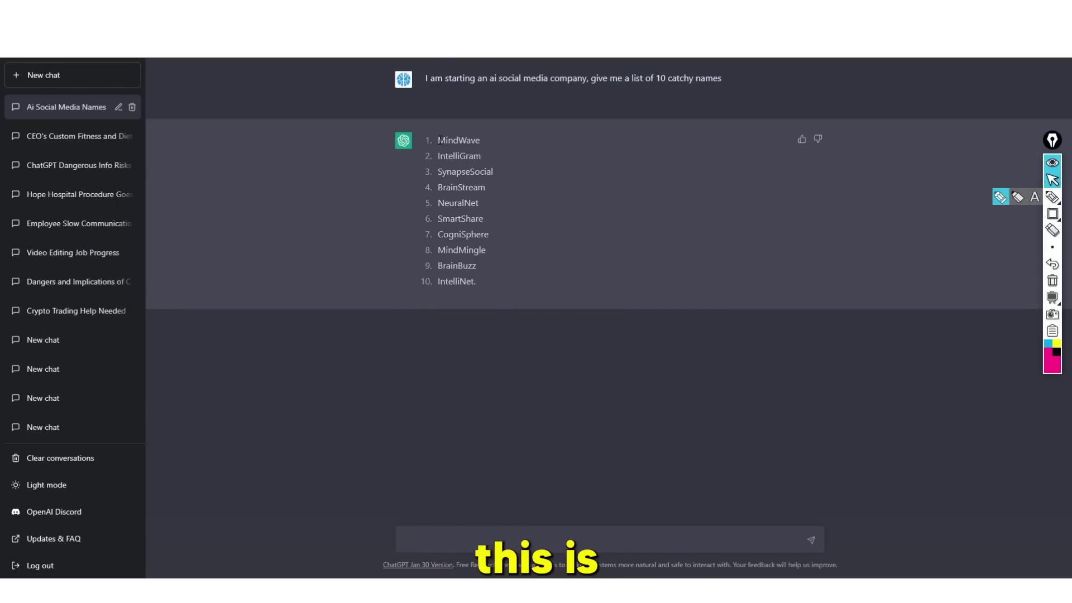
# Highlight the full MindWave-to-IntelliNet list and then the name SynapseSocial.
pyautogui.moveTo(440, 140); pyautogui.dragTo(478, 295)
pyautogui.click(482, 267)
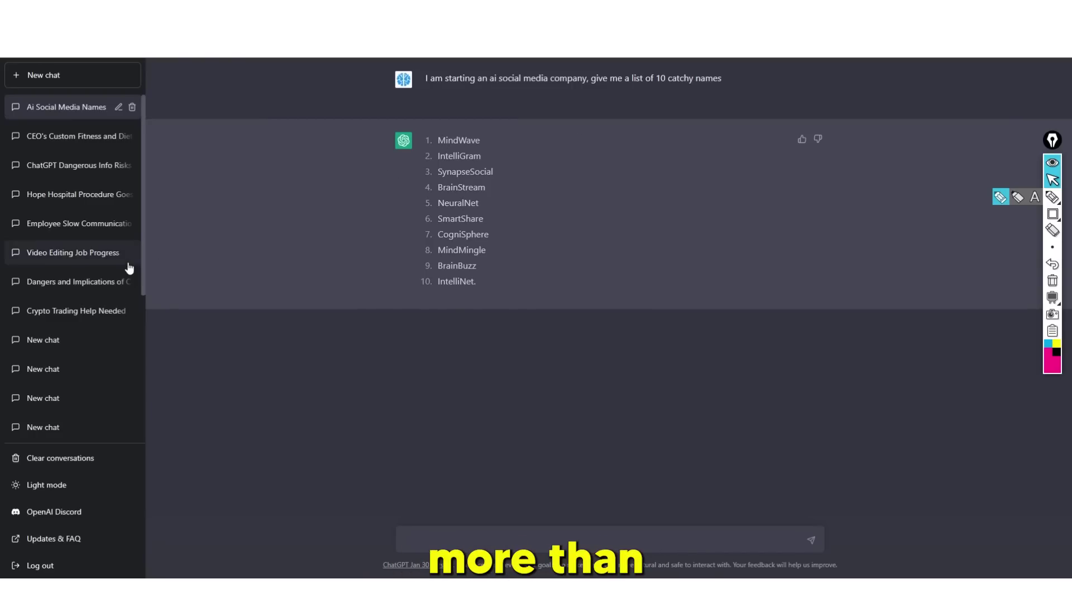
pyautogui.scroll(-10, 127, 265)
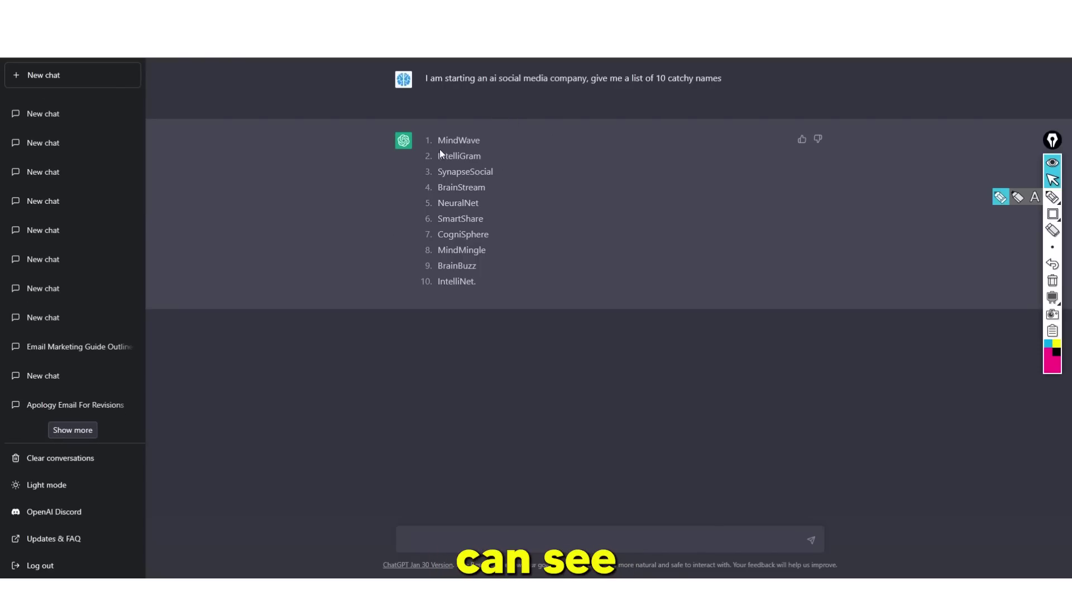
pyautogui.moveTo(438, 173); pyautogui.dragTo(493, 171)
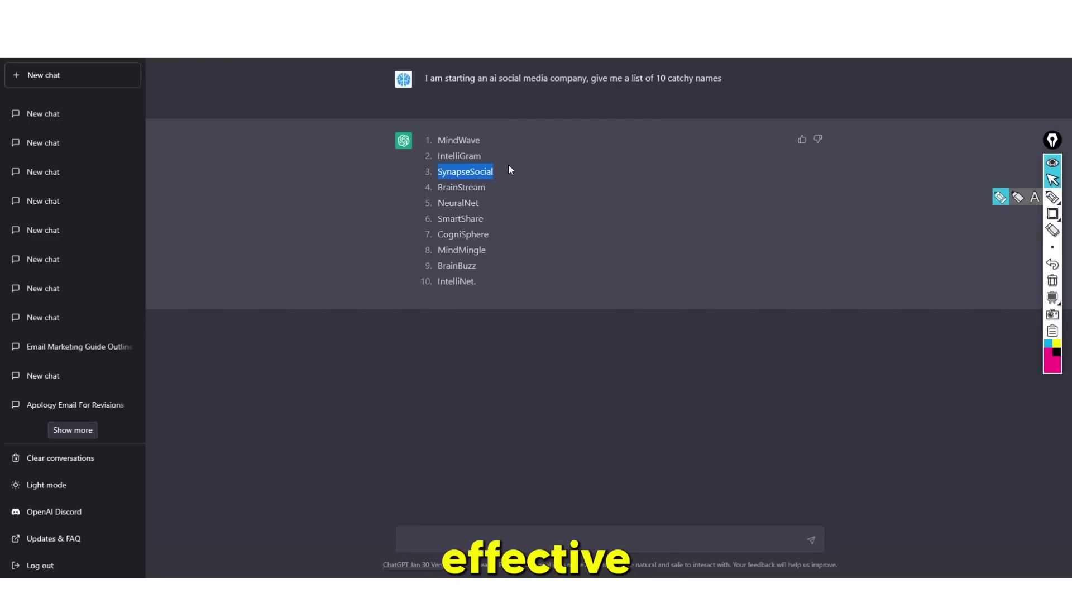
pyautogui.click(452, 148)
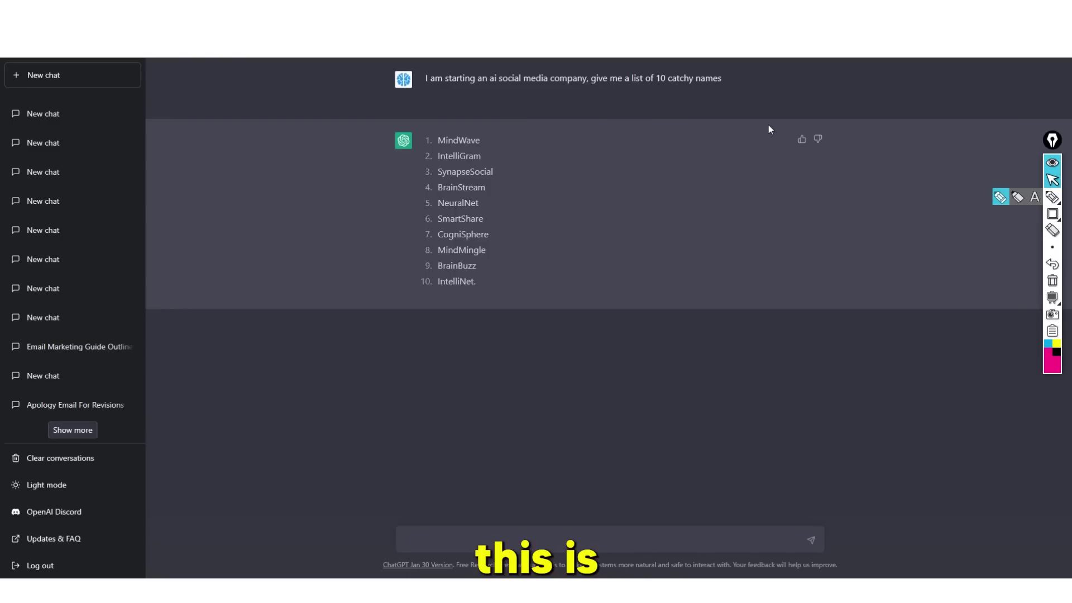
pyautogui.moveTo(1052, 246)
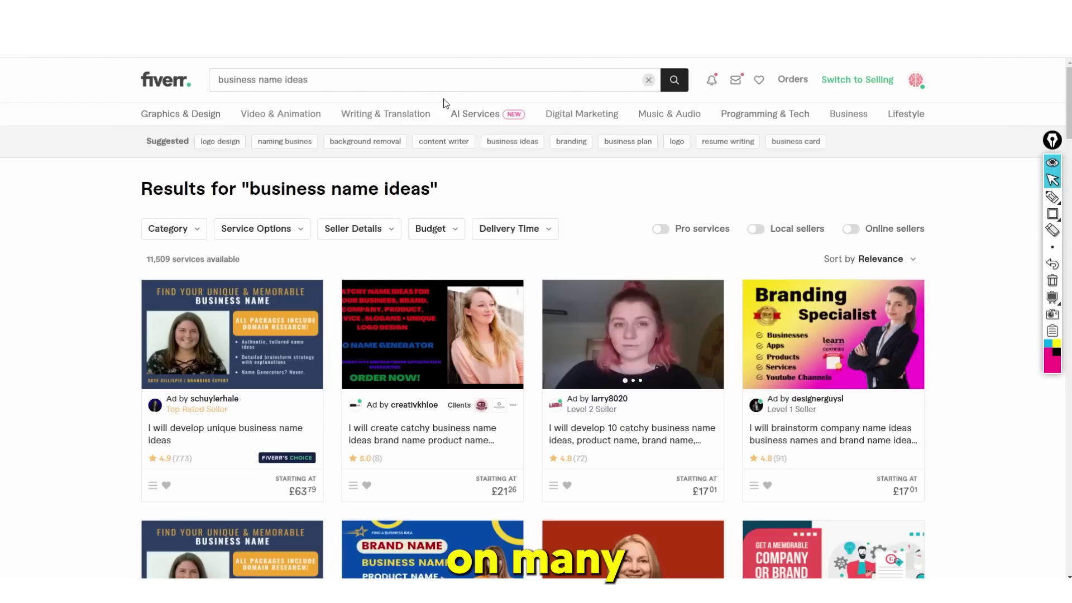
# Replace the Fiverr search with 'fix code' and run it.
pyautogui.click(446, 70)
pyautogui.hotkey('ctrl', 'a')
pyautogui.press('BackSpace')
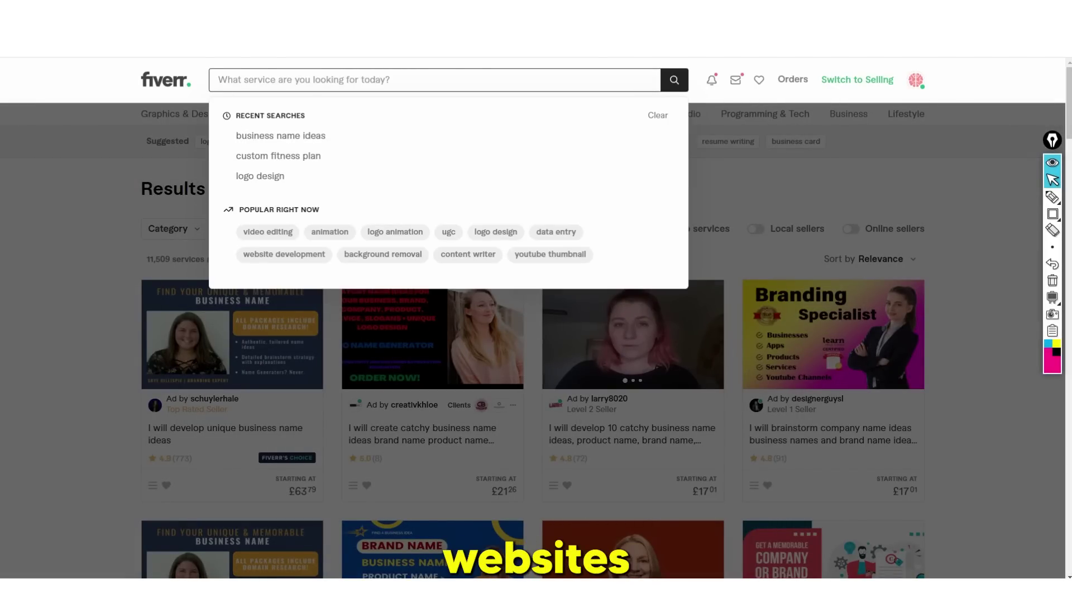
pyautogui.write('fix code')
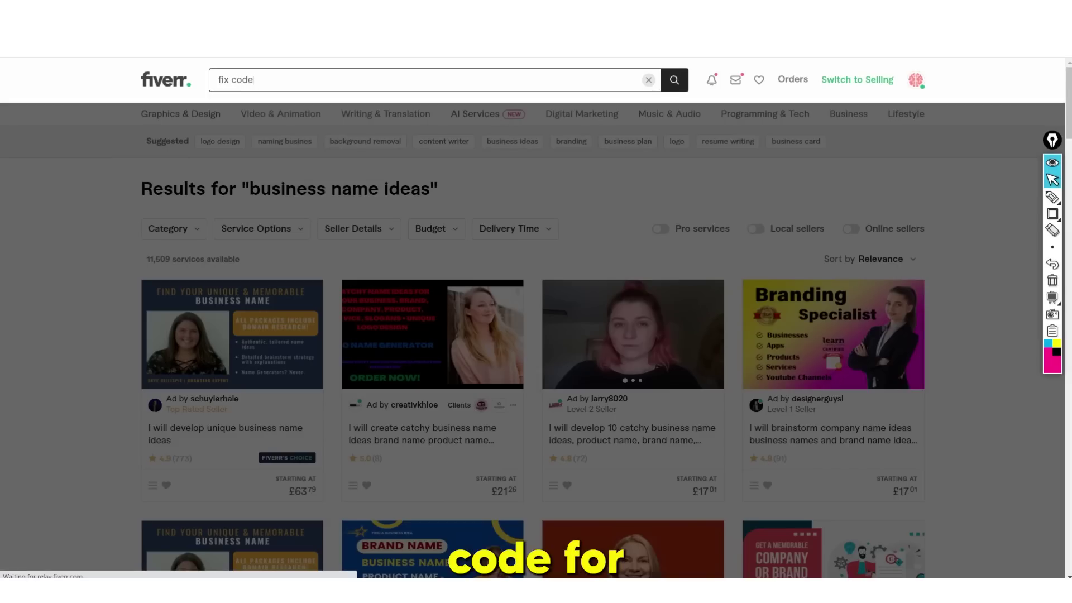
pyautogui.press('Return')
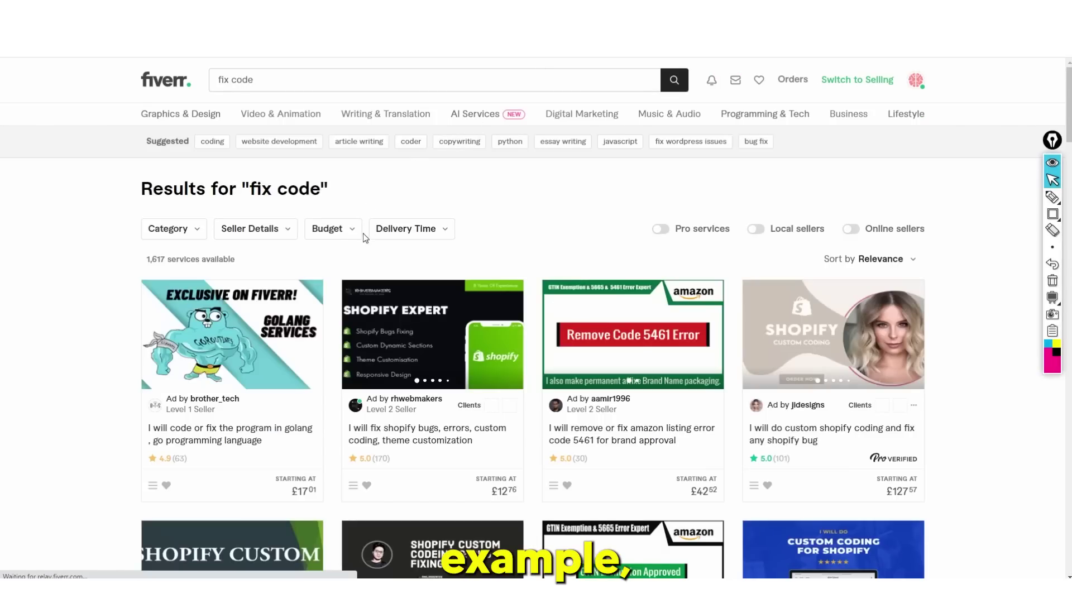
# Open the golang code-fixing gig and compare its Premium and Basic package prices.
pyautogui.click(262, 424)
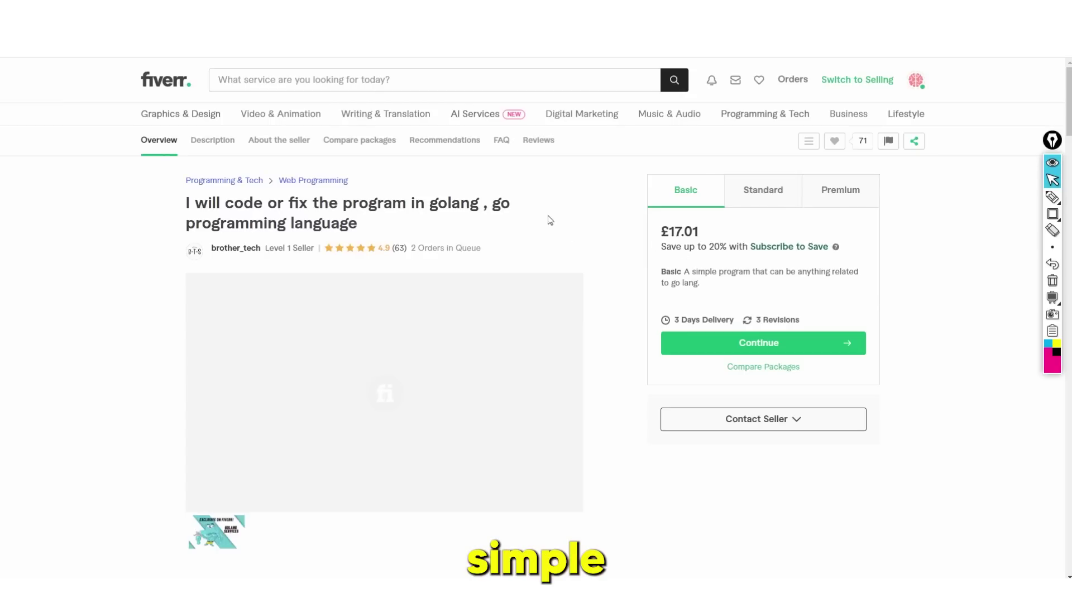
pyautogui.click(810, 199)
pyautogui.click(687, 190)
pyautogui.scroll(-4, 460, 230)
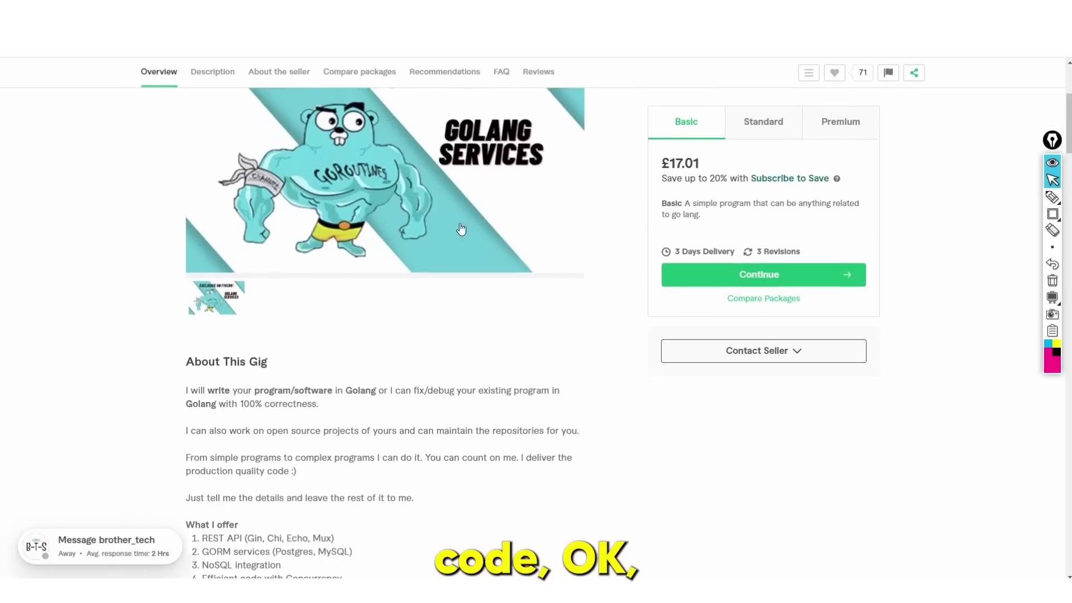
pyautogui.scroll(3, 459, 230)
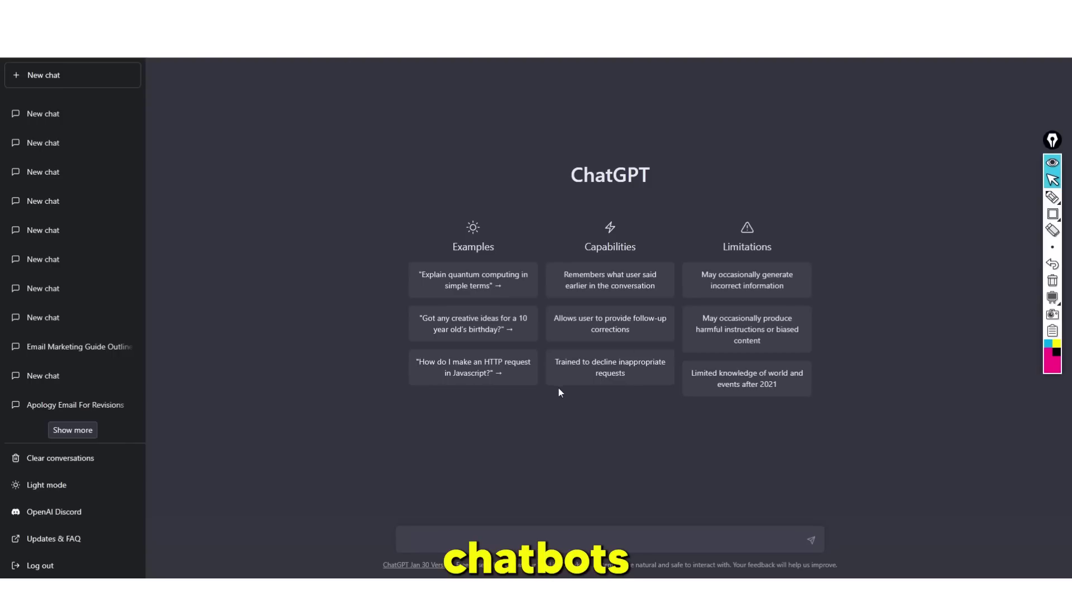
# Ask ChatGPT for a PineScript trading bot that gets entries that trade profitably.
pyautogui.click(523, 536)
pyautogui.write('Can you give me a pinescript trading bot that')
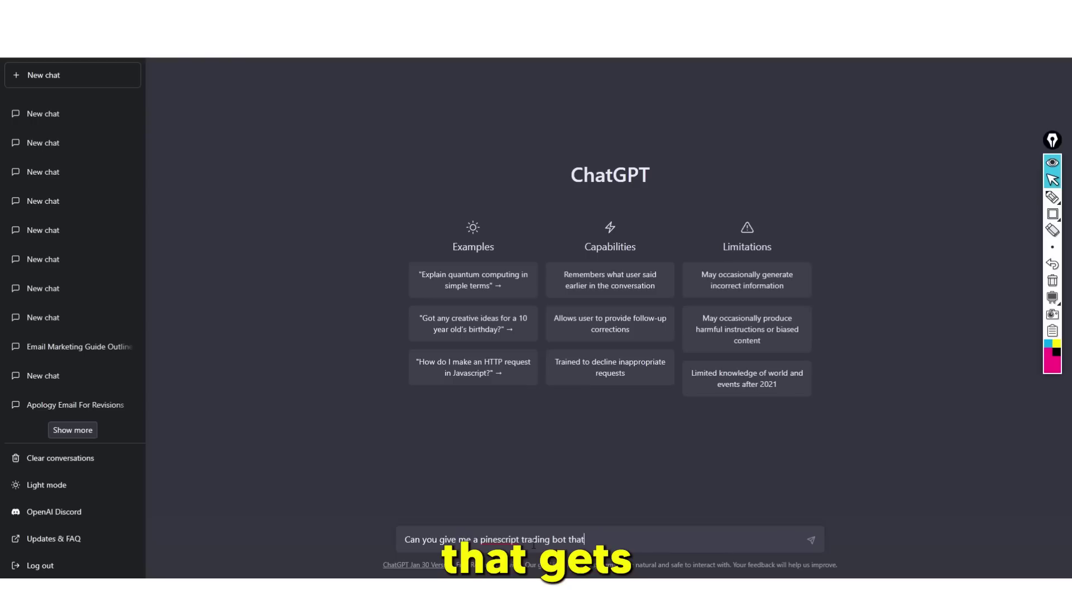
pyautogui.write(' gets entires tha')
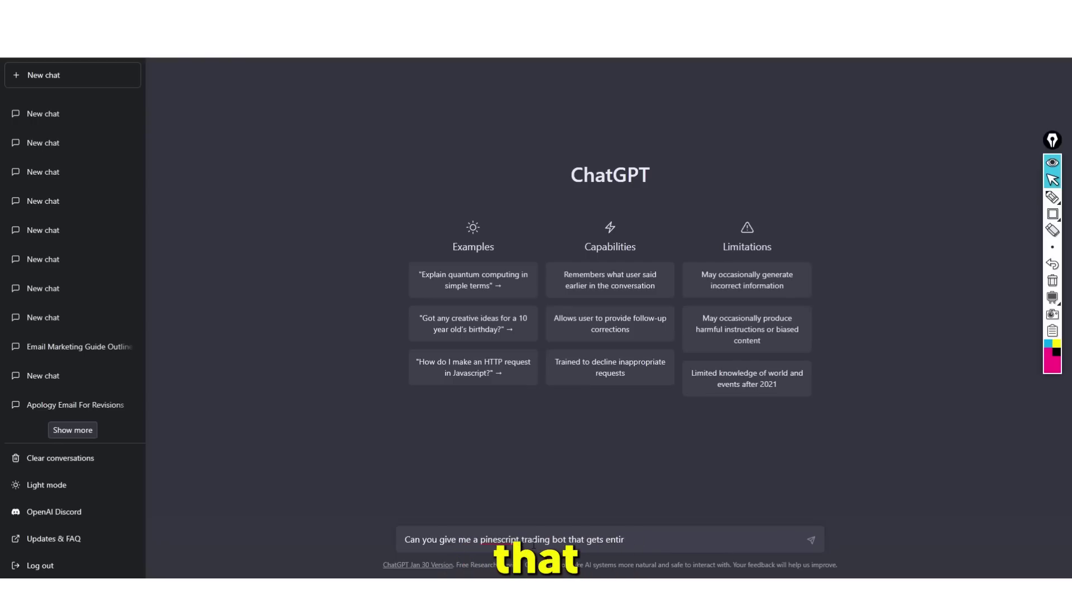
pyautogui.press('BackSpace')
pyautogui.press('BackSpace')
pyautogui.write('that trades prf')
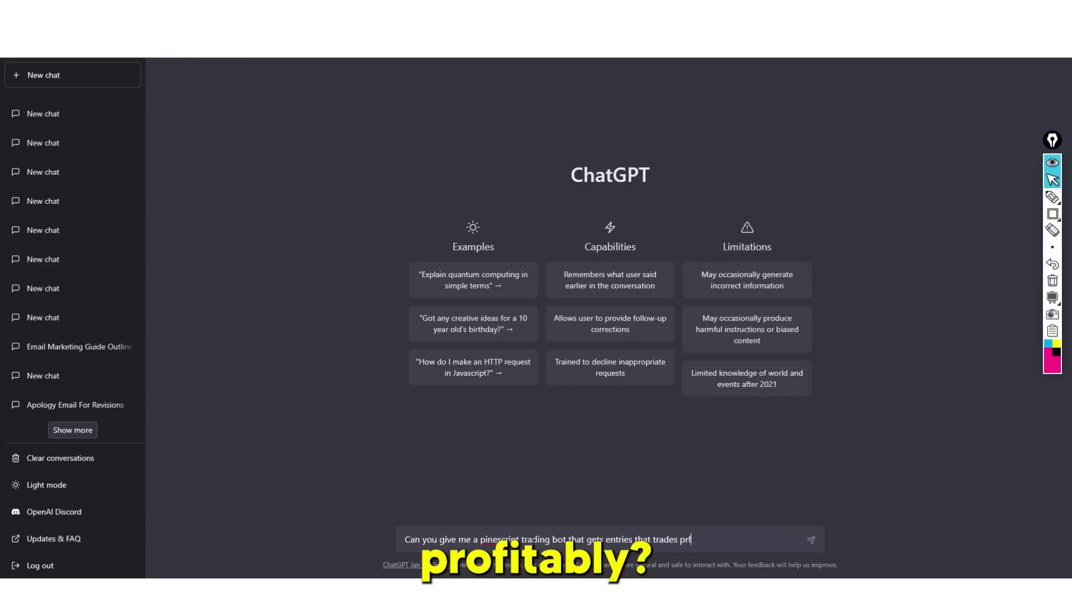
pyautogui.press('BackSpace')
pyautogui.write('ofitably')
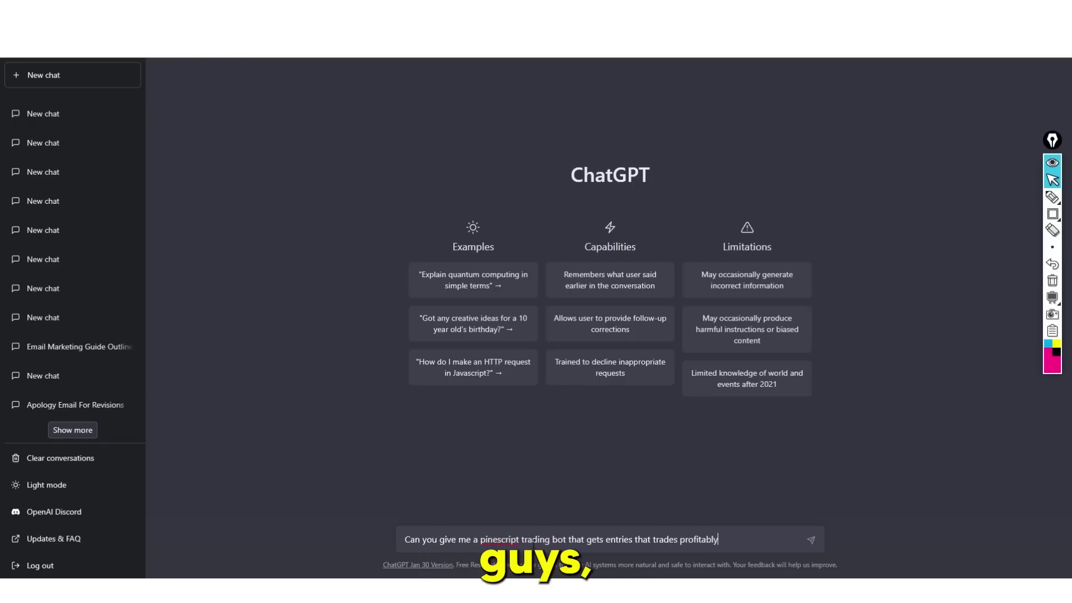
pyautogui.press('Return')
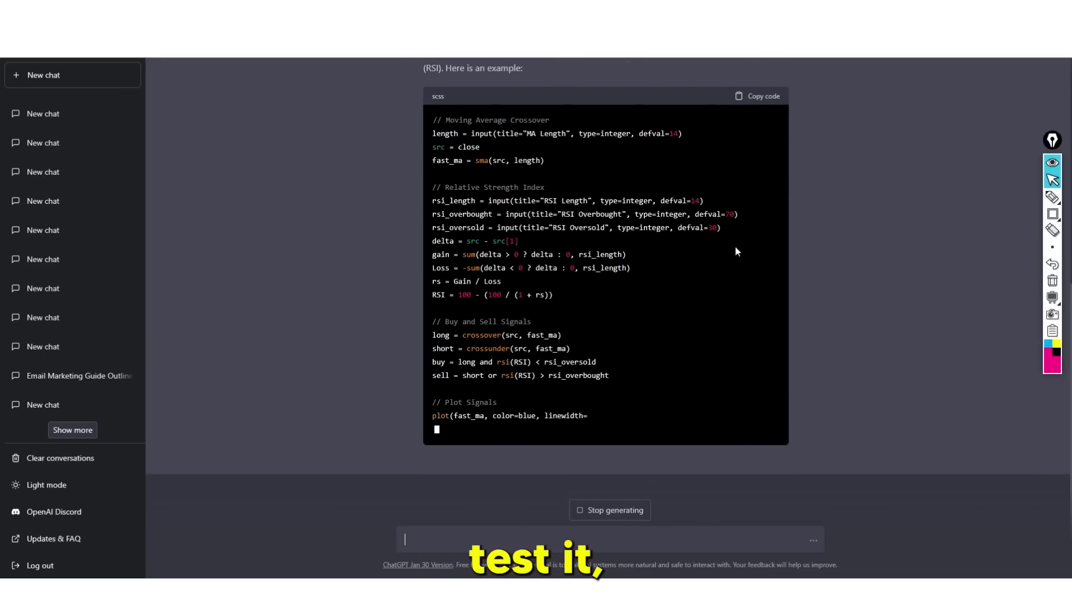
# Copy the generated PineScript code, test-paste it into the message box, then delete it.
pyautogui.scroll(6, 702, 256)
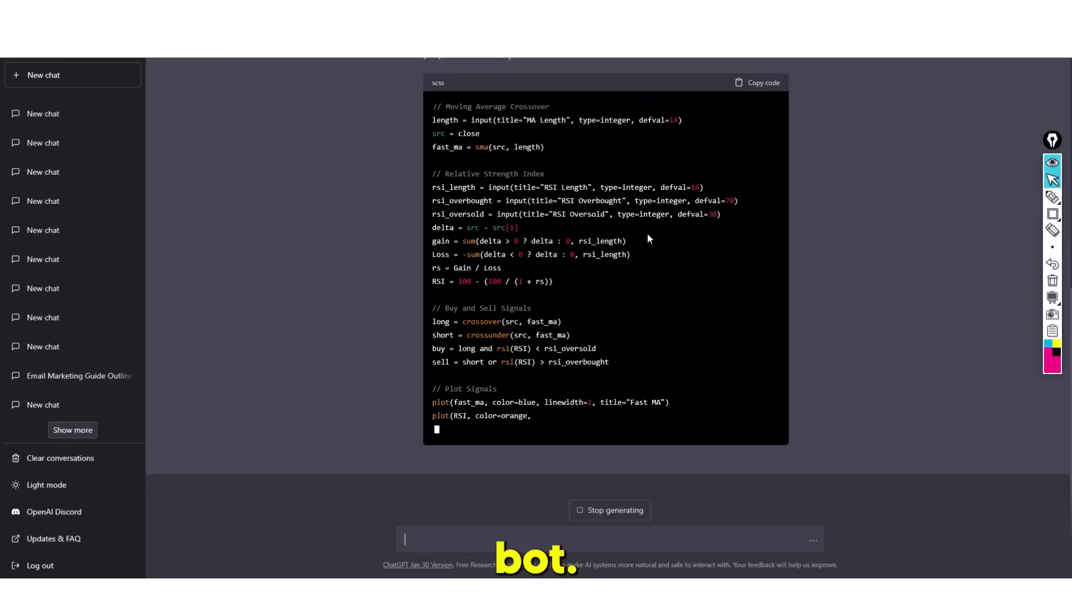
pyautogui.scroll(4, 648, 239)
pyautogui.click(760, 249)
pyautogui.scroll(-3, 661, 407)
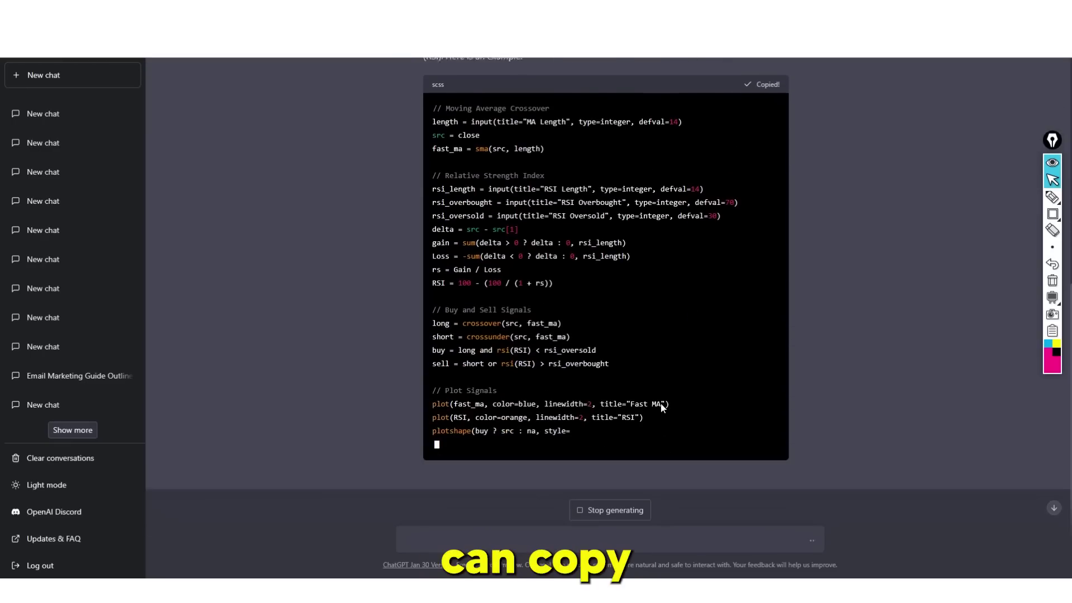
pyautogui.click(545, 537)
pyautogui.hotkey('ctrl', 'v')
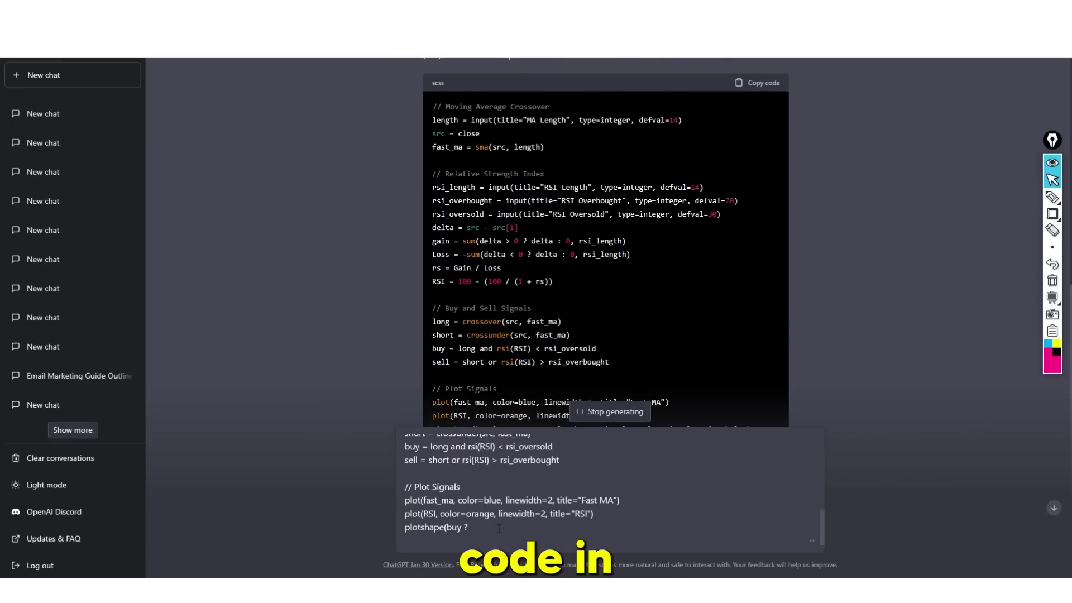
pyautogui.hotkey('ctrl', 'a')
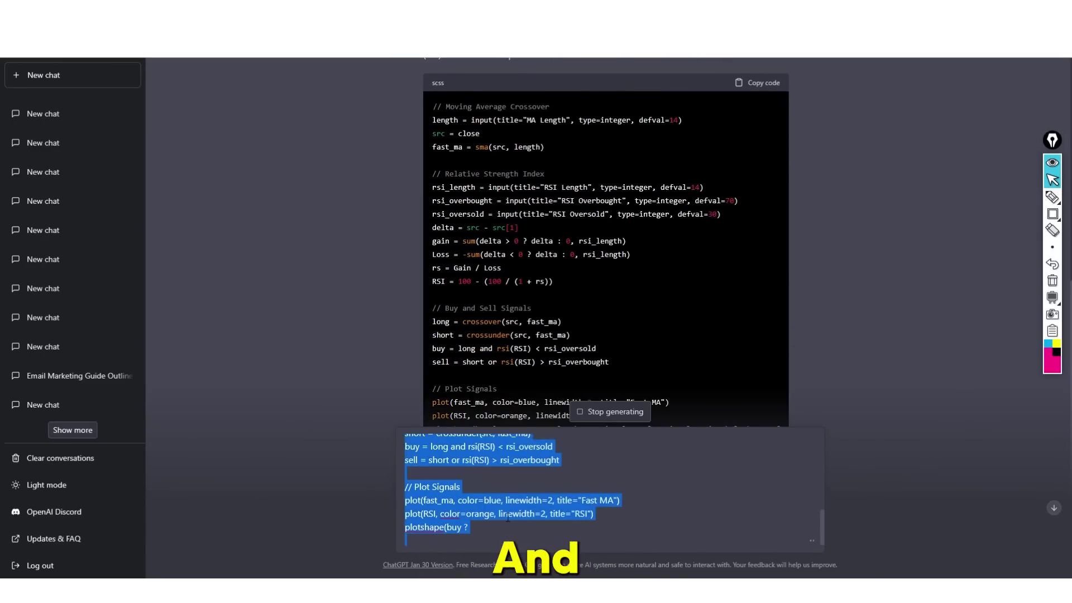
pyautogui.press('BackSpace')
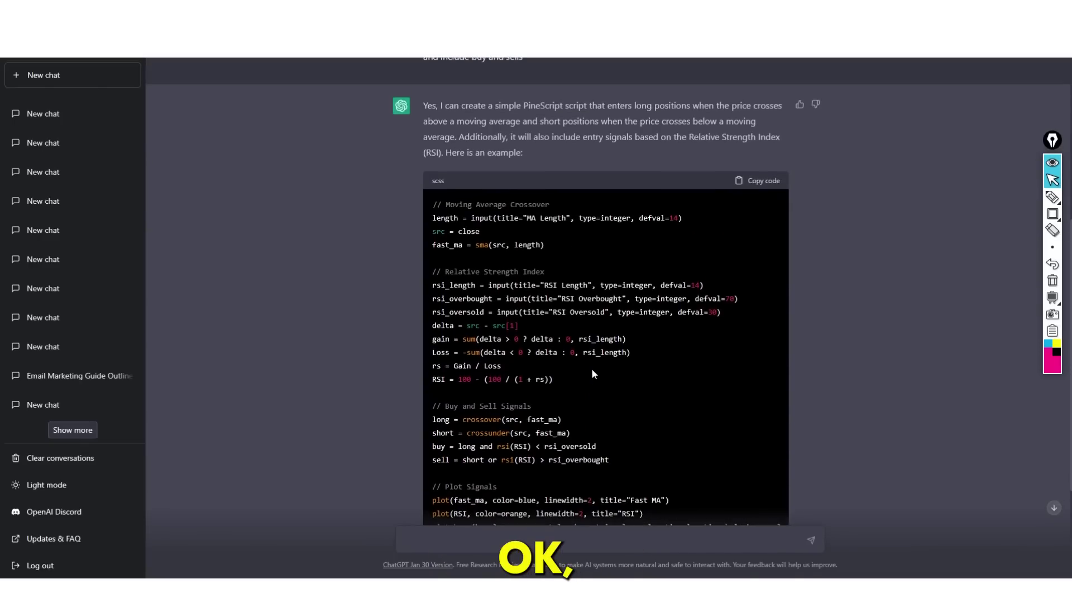
pyautogui.scroll(2, 591, 374)
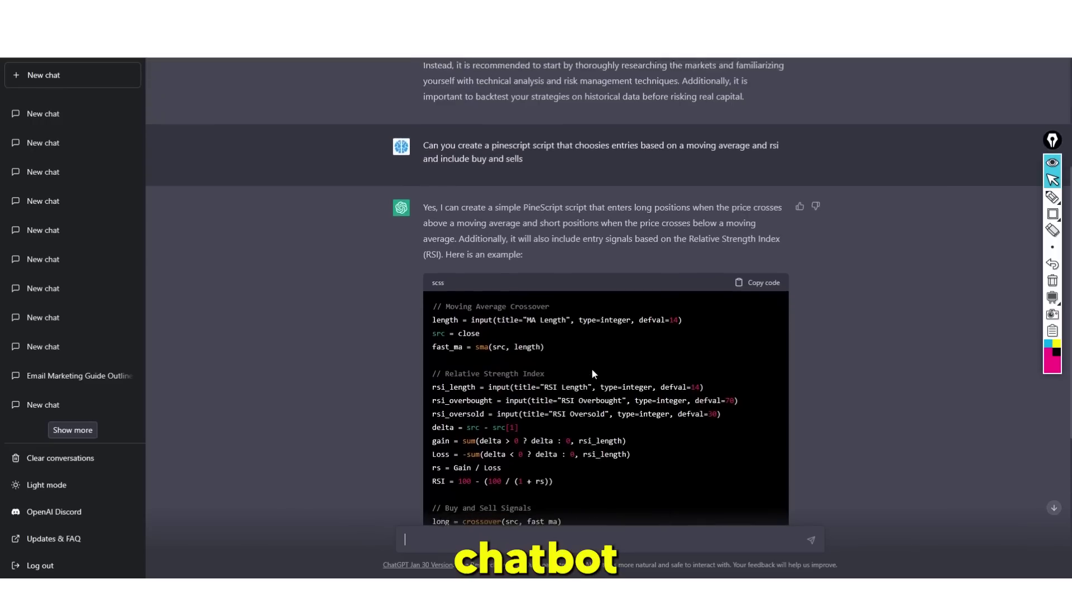
pyautogui.scroll(-5, 593, 374)
pyautogui.scroll(4, 595, 377)
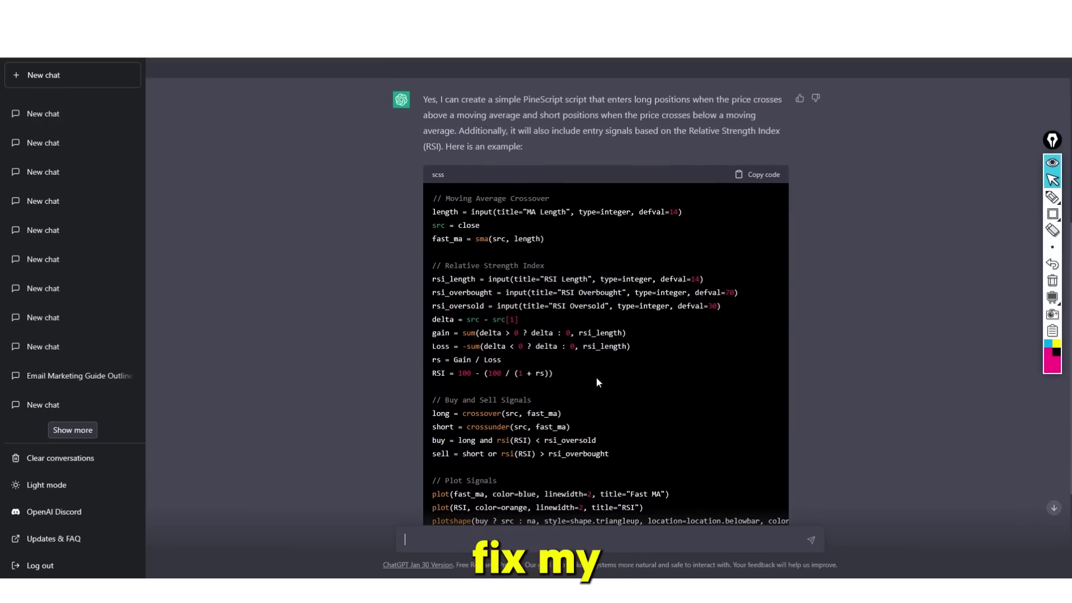
pyautogui.scroll(-4, 596, 376)
pyautogui.scroll(4, 602, 373)
pyautogui.scroll(2, 602, 374)
pyautogui.scroll(-5, 602, 371)
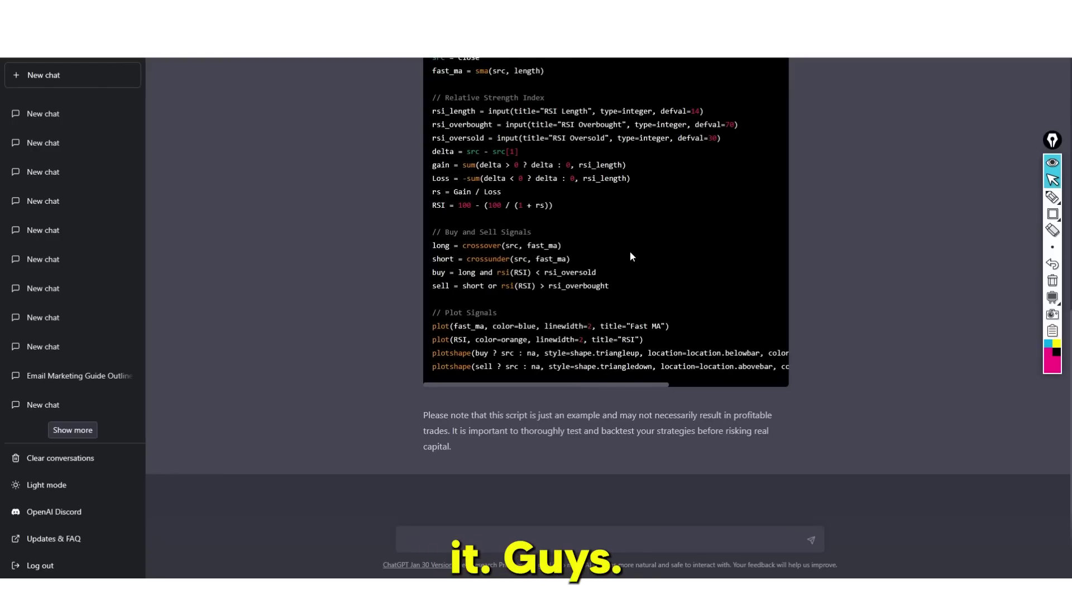
pyautogui.scroll(4, 629, 252)
pyautogui.scroll(-4, 627, 273)
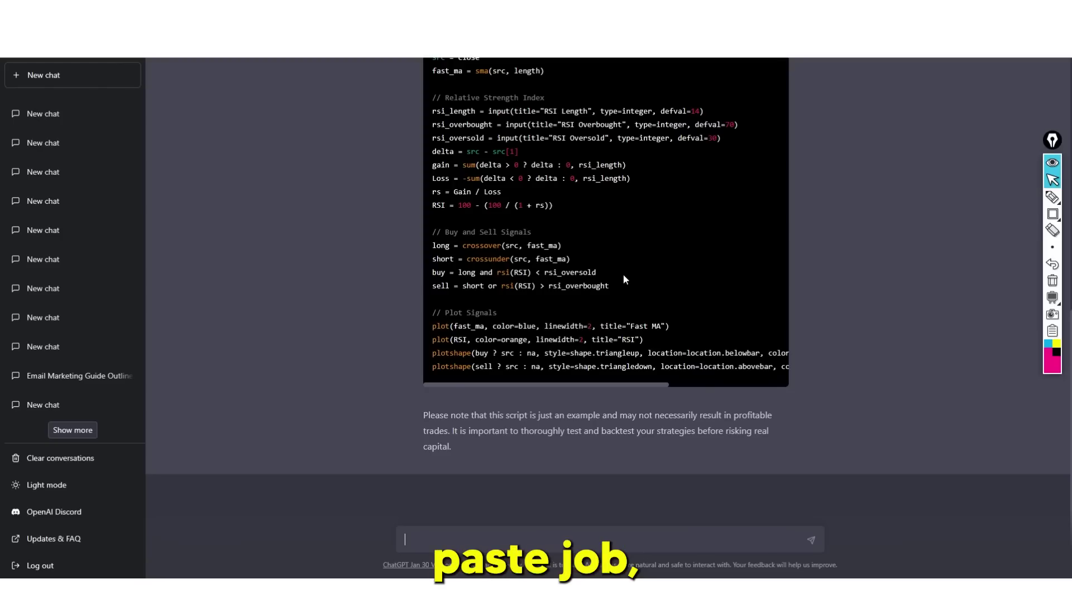
pyautogui.scroll(4, 540, 248)
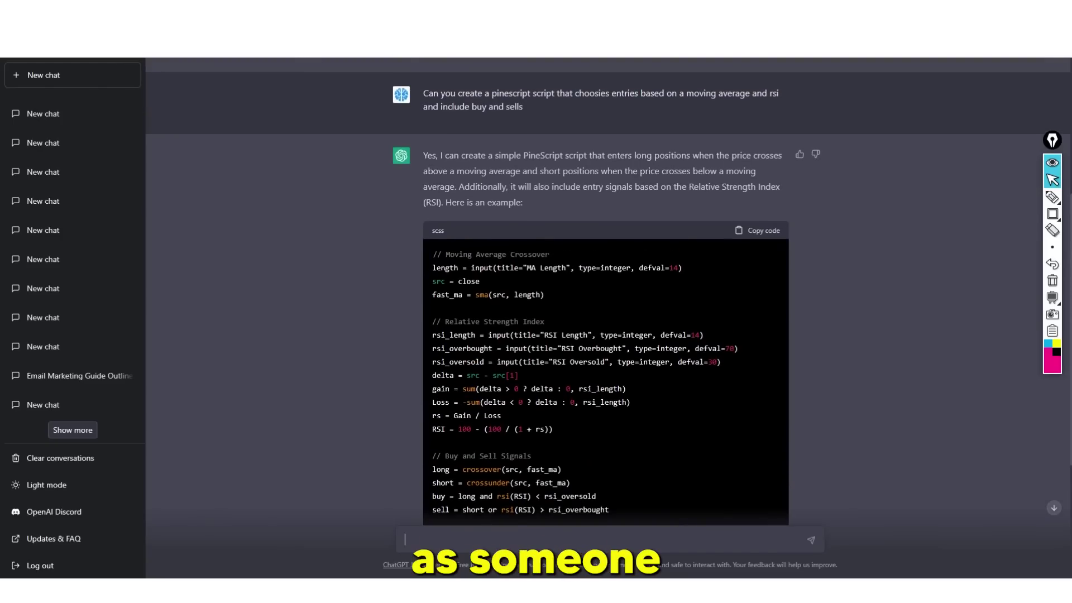
pyautogui.scroll(-4, 608, 290)
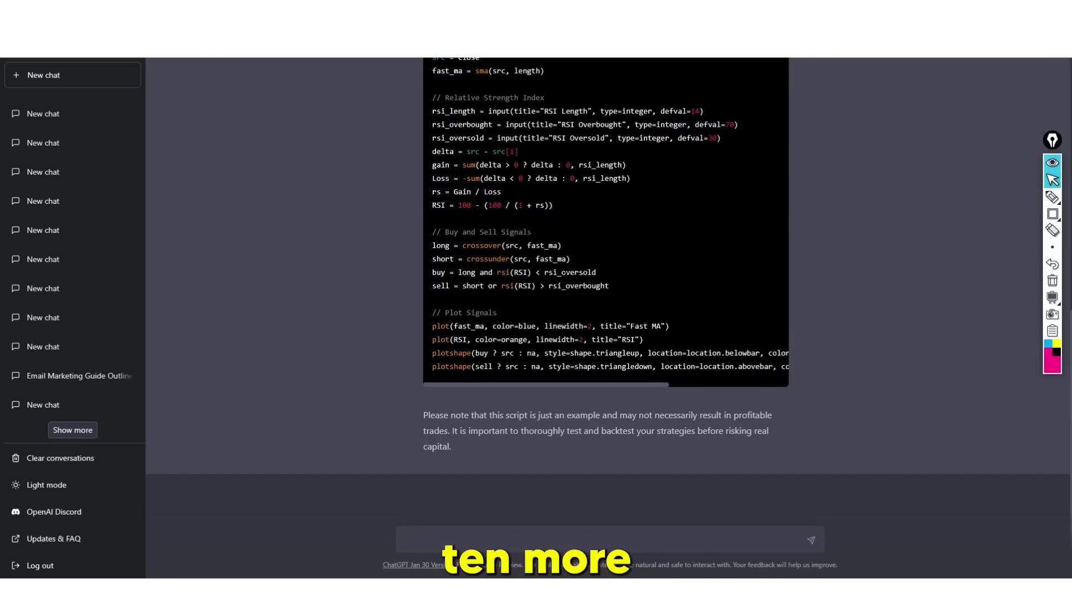
pyautogui.scroll(3, 521, 226)
pyautogui.scroll(-3, 521, 226)
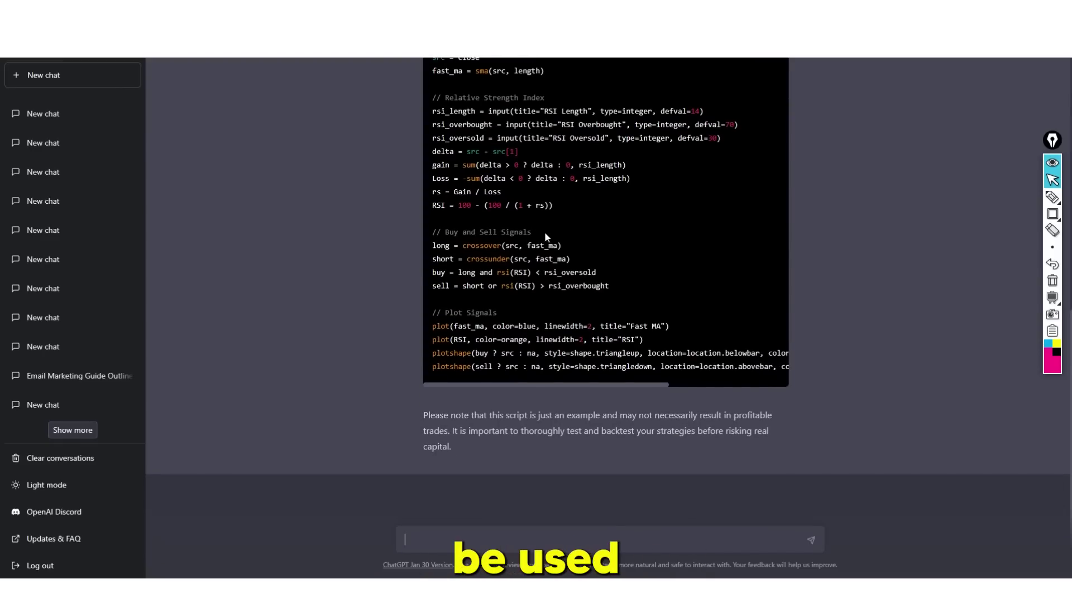
pyautogui.scroll(10, 517, 259)
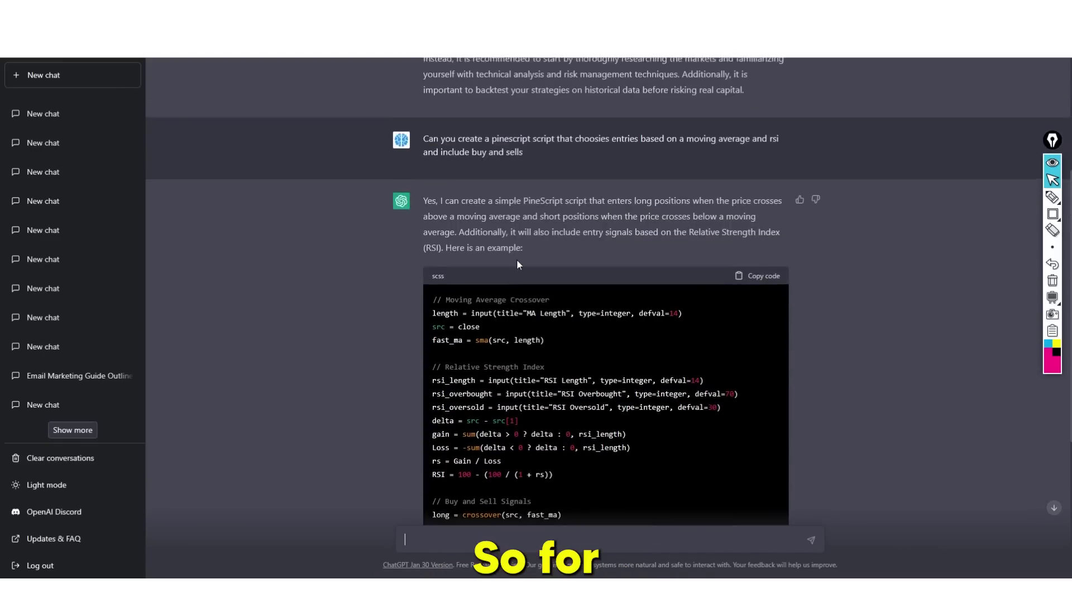
pyautogui.scroll(-9, 517, 259)
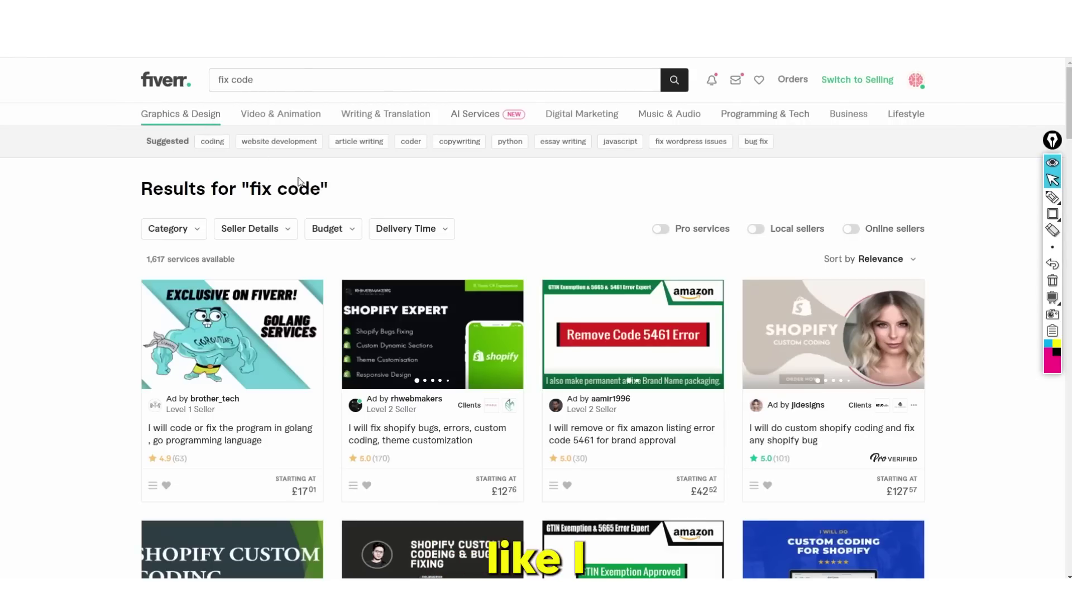
pyautogui.scroll(-3, 469, 298)
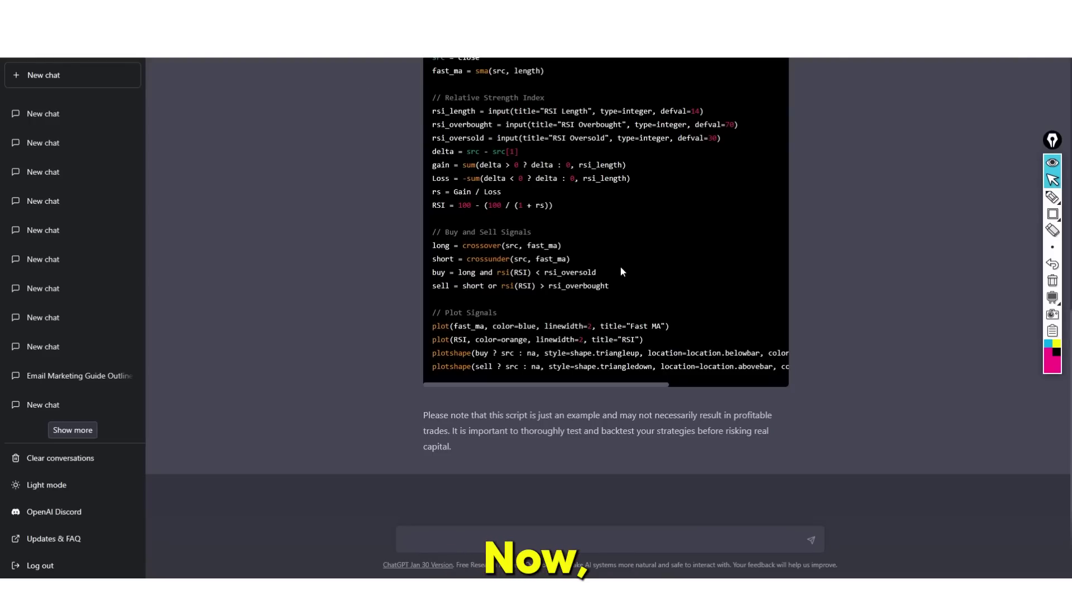
pyautogui.scroll(10, 494, 268)
pyautogui.scroll(-9, 495, 274)
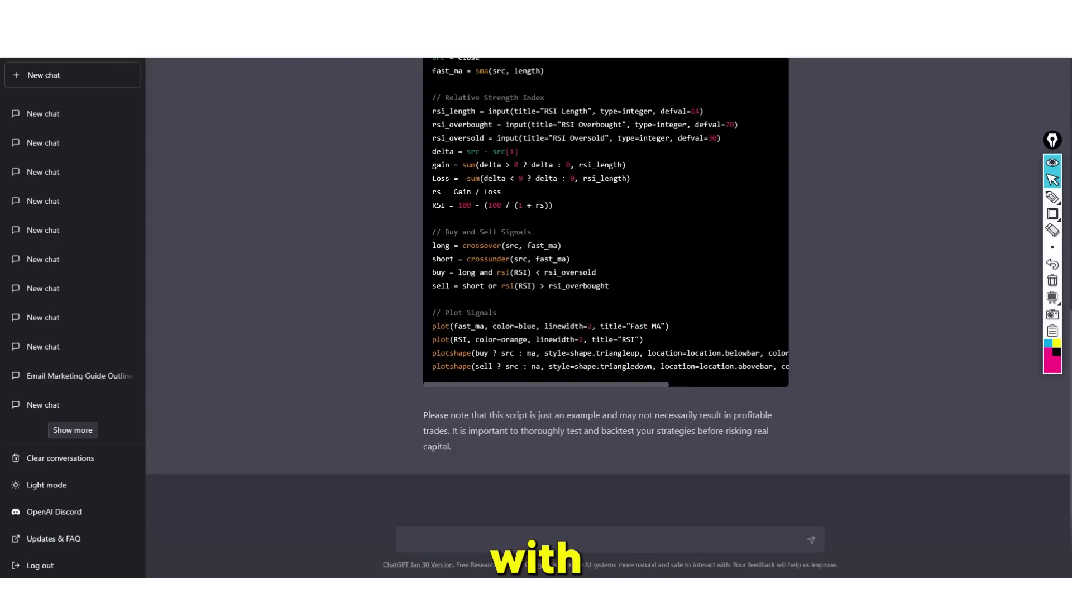
pyautogui.scroll(8, 583, 204)
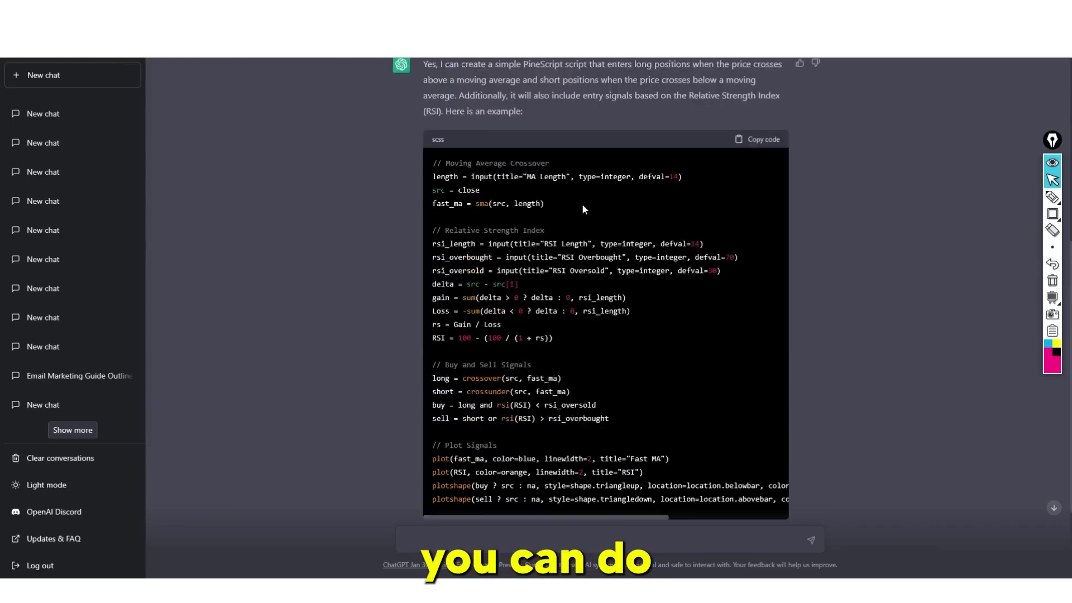
pyautogui.scroll(-8, 584, 205)
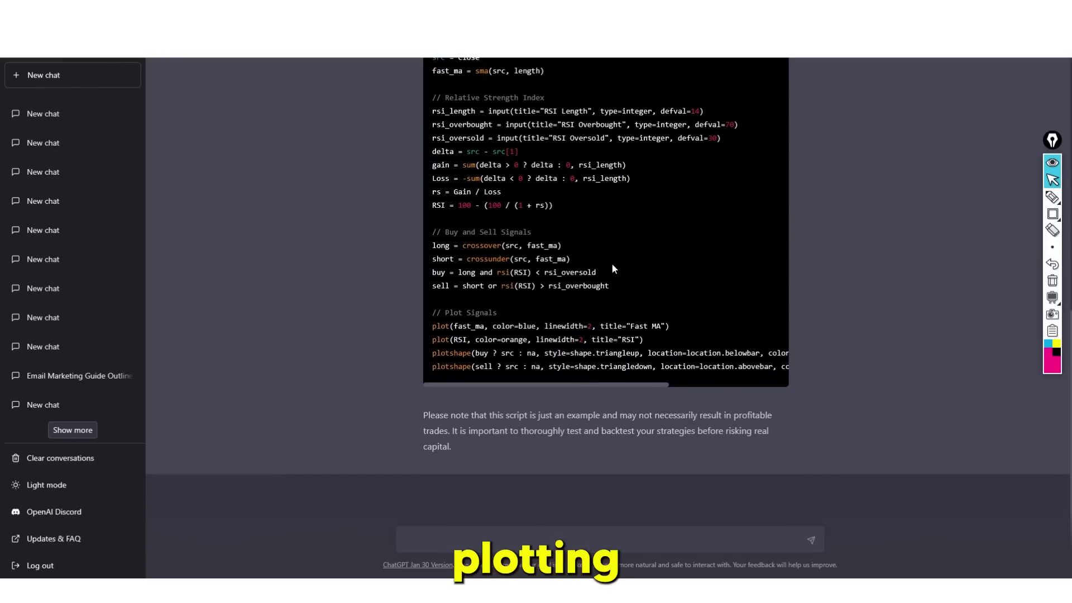
pyautogui.scroll(8, 611, 269)
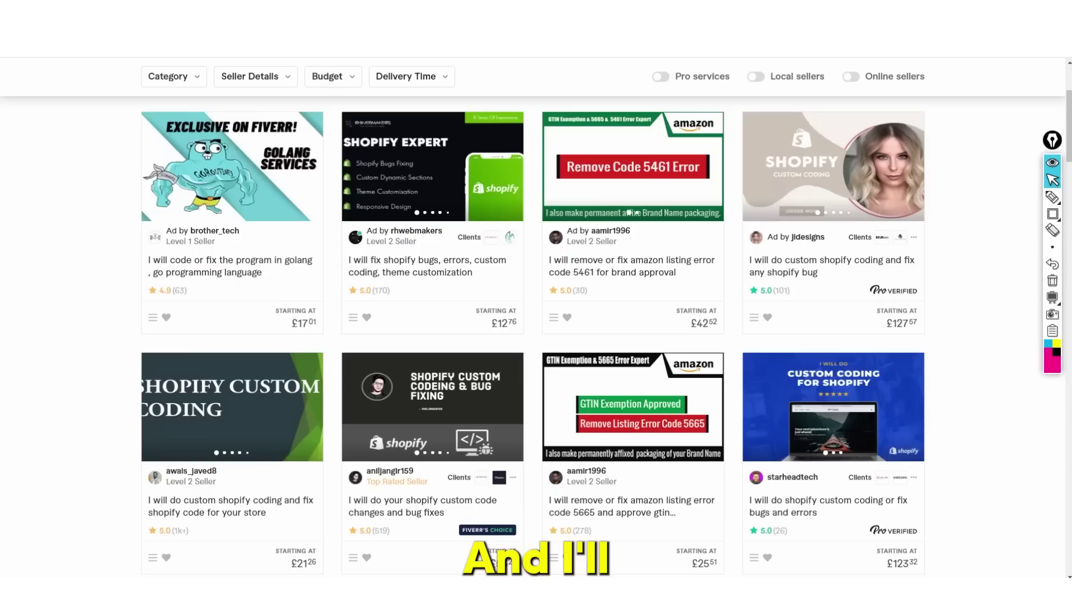
pyautogui.scroll(3, 386, 121)
pyautogui.click(413, 80)
# Search Fiverr for "VA Work" gigs, replacing the previous search text.
pyautogui.write('V')
pyautogui.hotkey('ctrl', 'a')
pyautogui.write('VA Work')
pyautogui.press('Return')
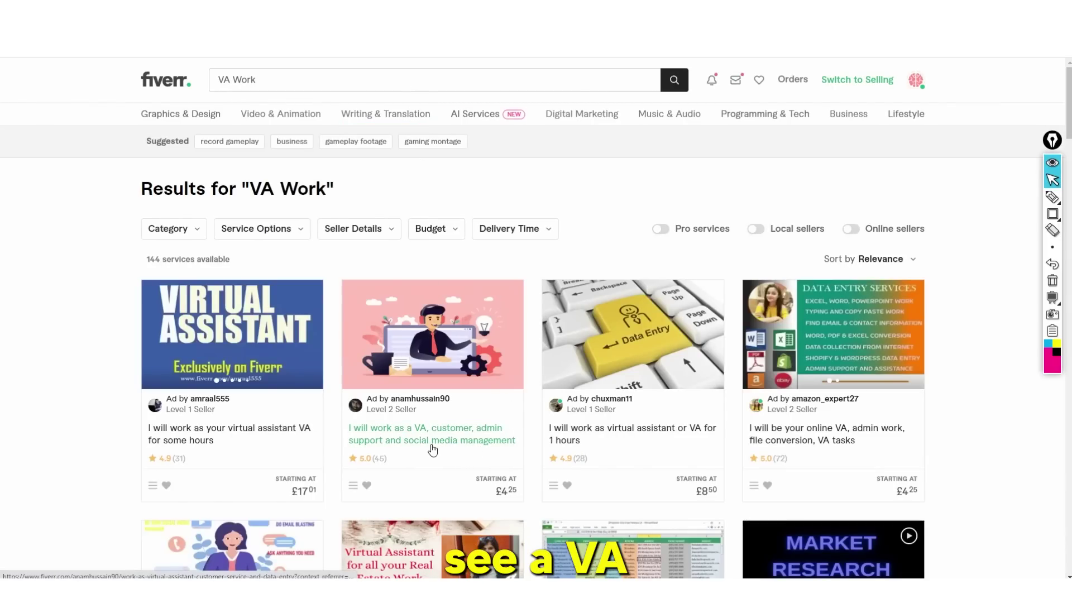
# Check the first virtual assistant gig's Standard, Premium and Basic package prices.
pyautogui.click(273, 440)
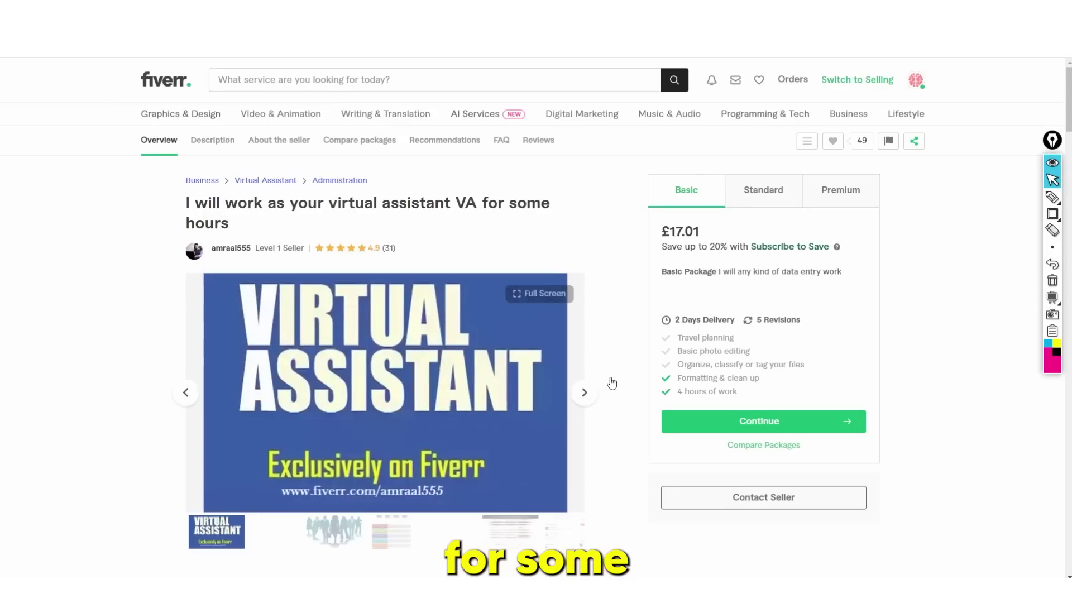
pyautogui.click(775, 203)
pyautogui.click(835, 204)
pyautogui.click(683, 201)
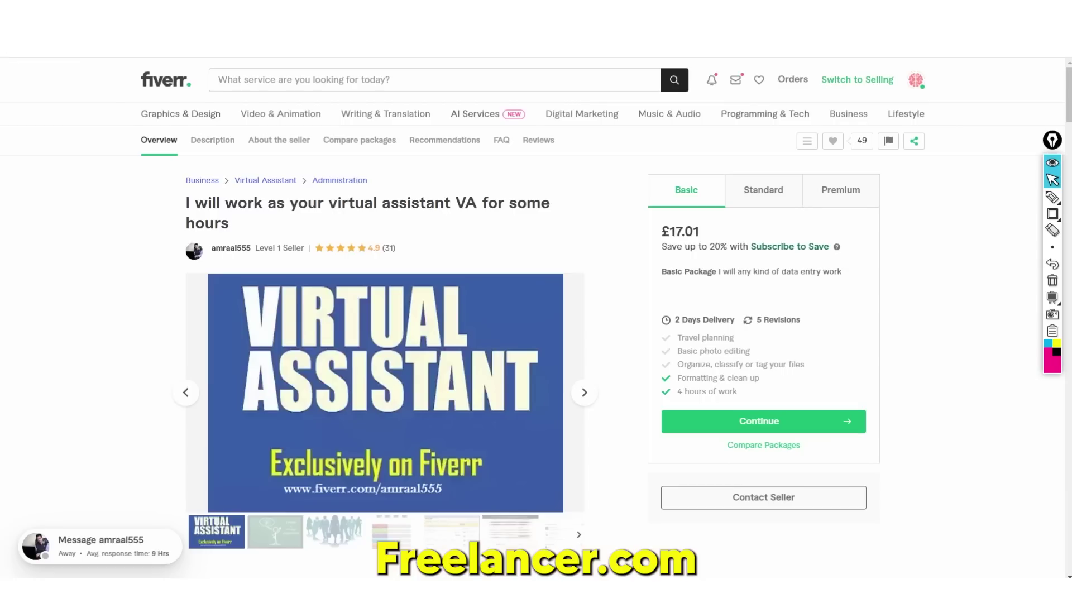